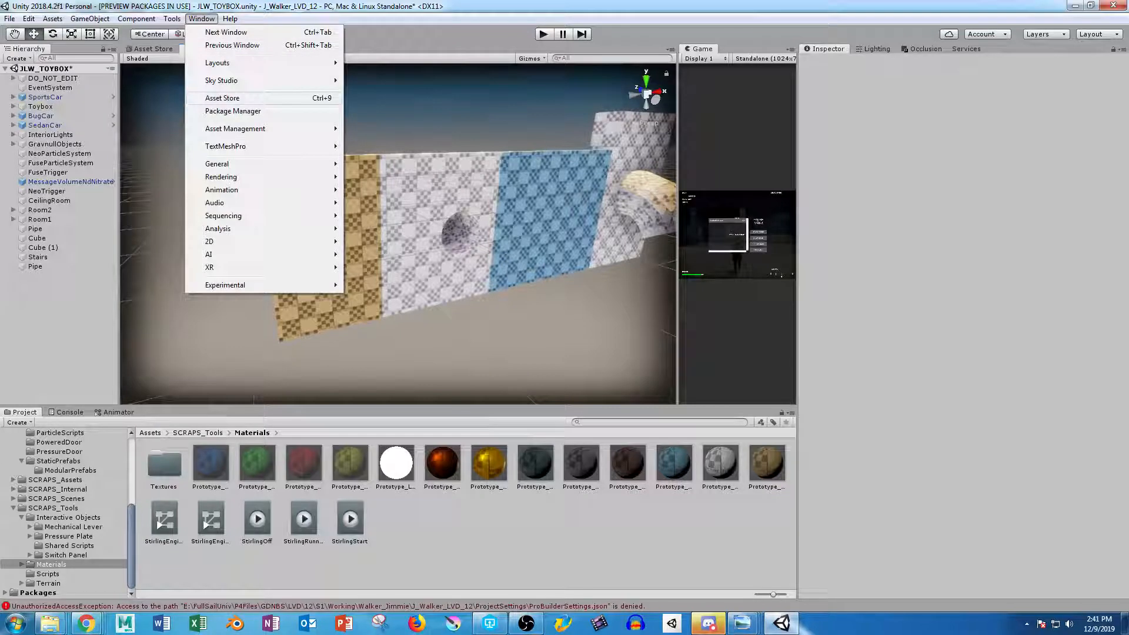
# - Build a new ProBuilder pipe with radius 1, height 2, thickness 0.2, 20 sides and 1 height segment
pyautogui.moveTo(172, 18)
pyautogui.moveTo(195, 49)
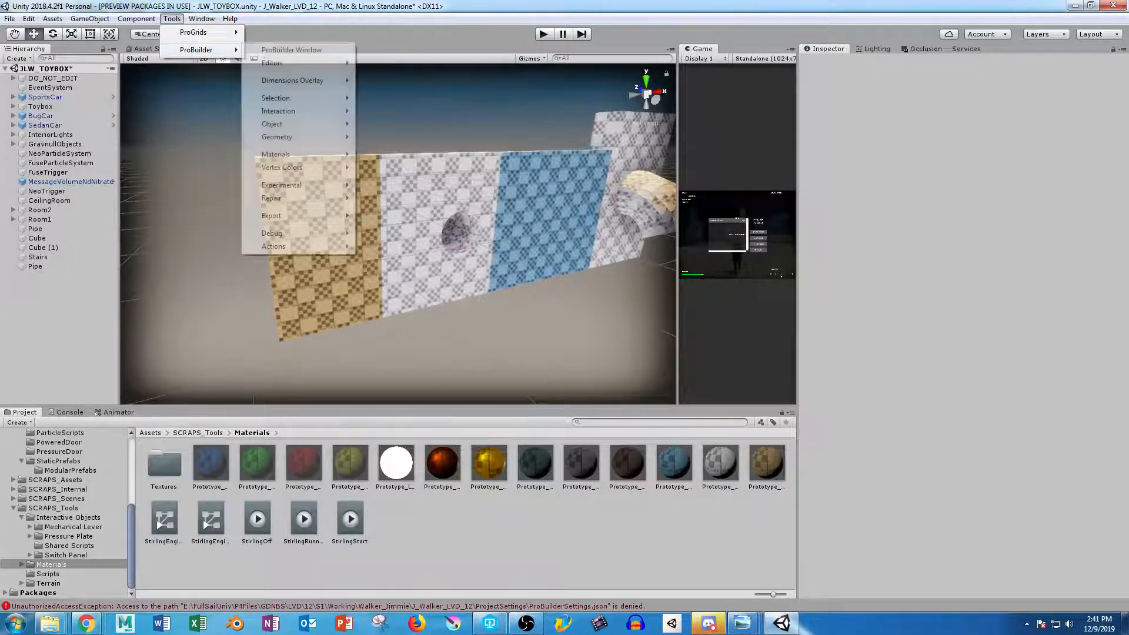
pyautogui.click(291, 49)
pyautogui.moveTo(742, 85); pyautogui.dragTo(899, 92)
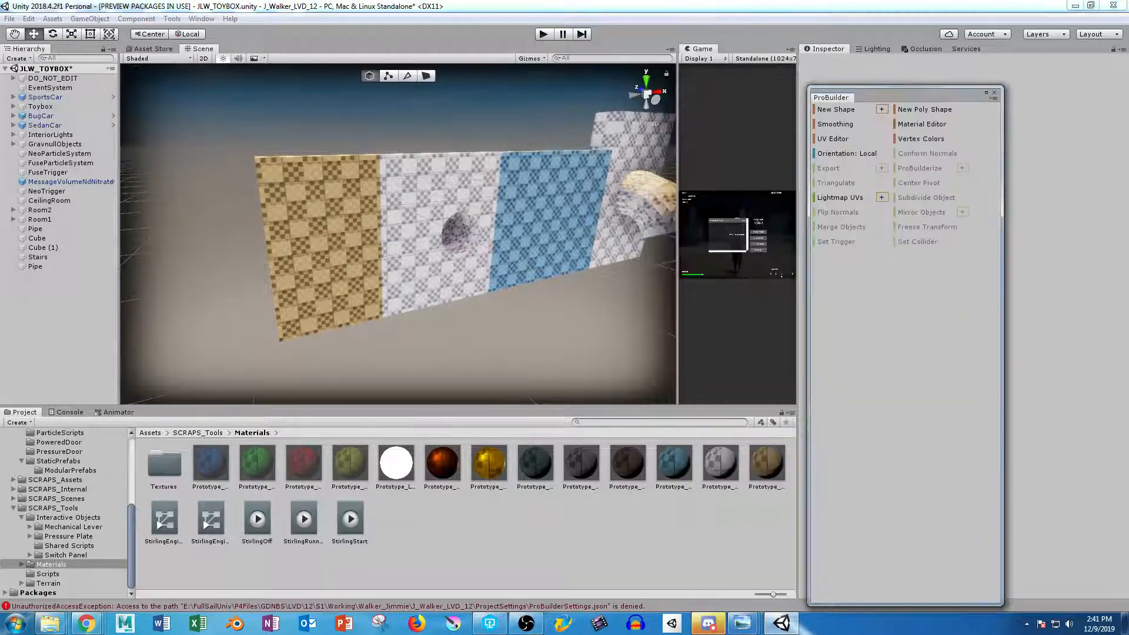
pyautogui.click(881, 108)
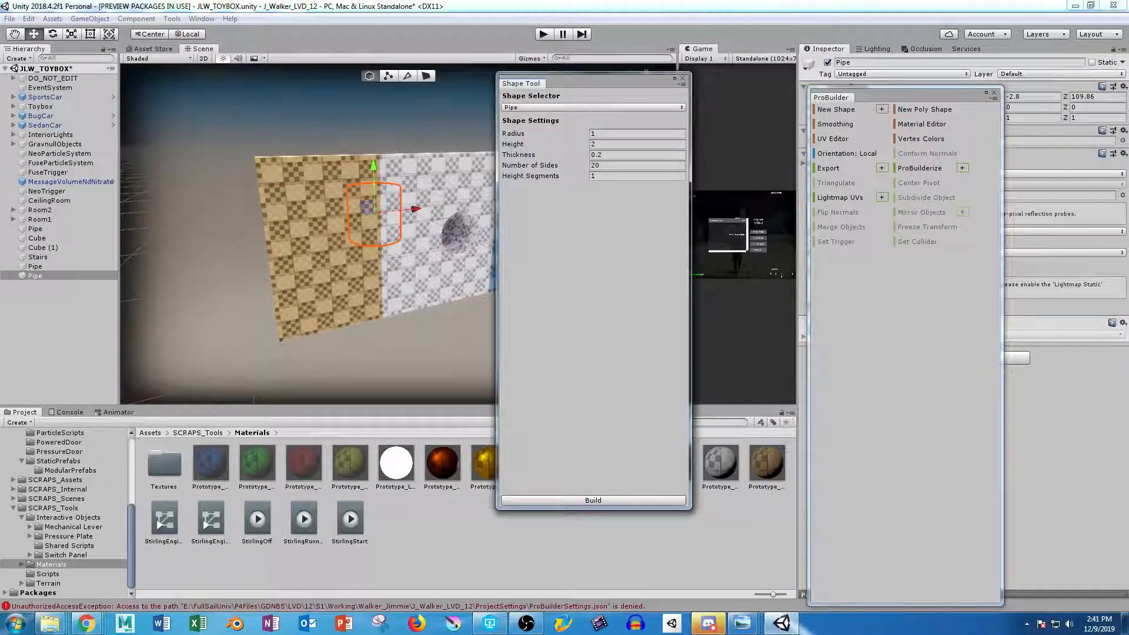
pyautogui.click(592, 500)
# - Rotate the new pipe onto its side by setting its X rotation to 90
pyautogui.keyDown('alt'); pyautogui.moveTo(318, 236); pyautogui.dragTo(470, 347); pyautogui.keyUp('alt')
pyautogui.press('e')
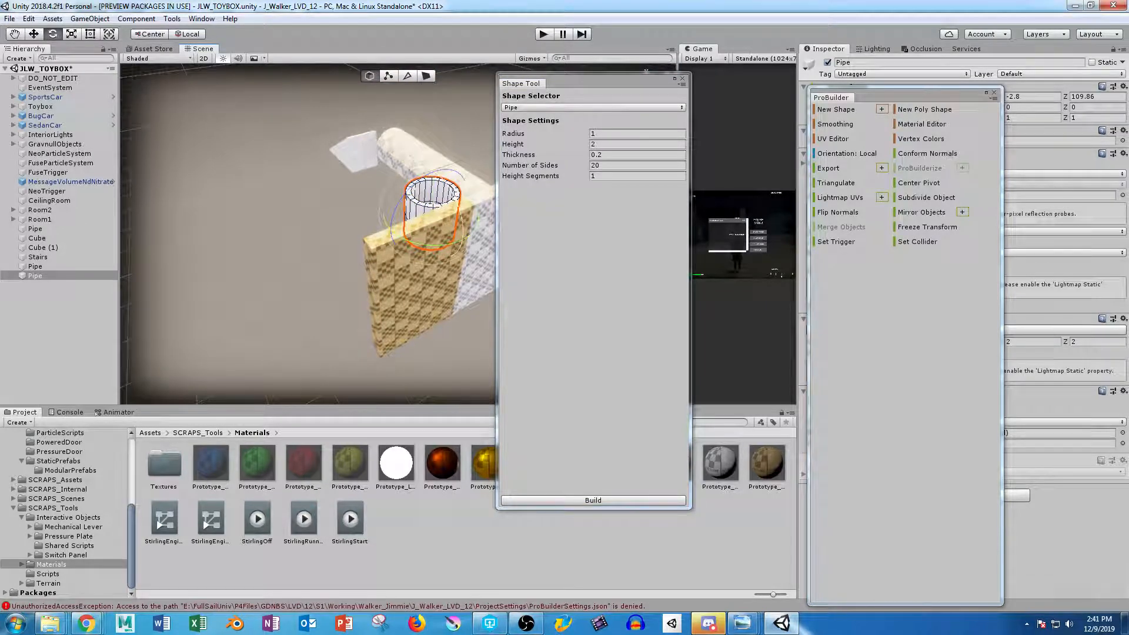
pyautogui.moveTo(462, 232); pyautogui.dragTo(435, 142)
pyautogui.click(682, 78)
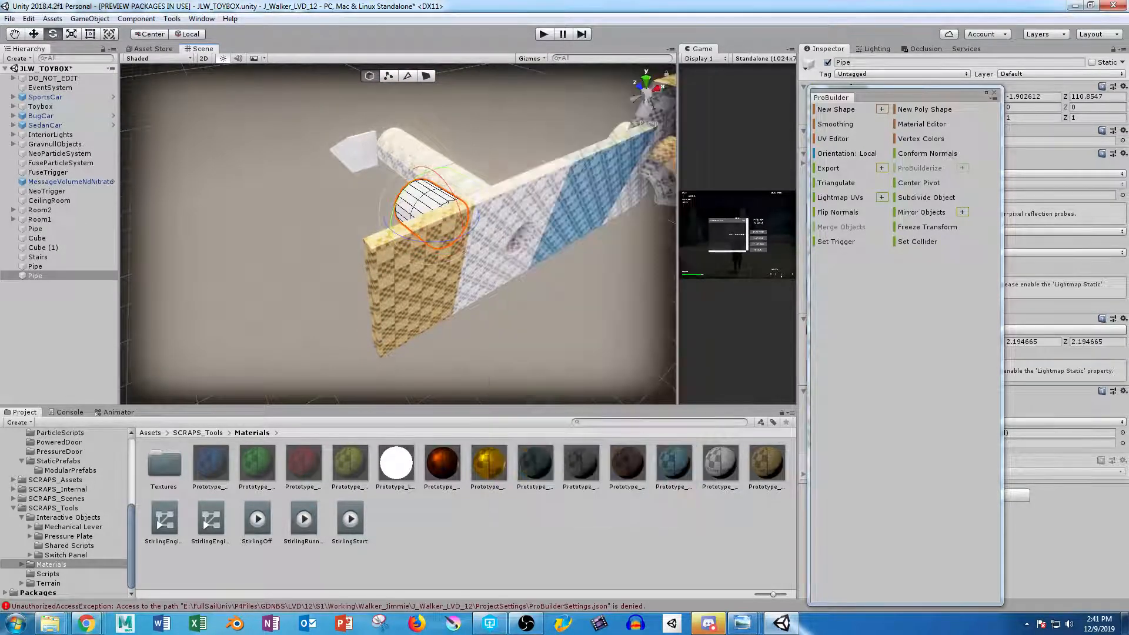
pyautogui.moveTo(900, 91); pyautogui.dragTo(641, 94)
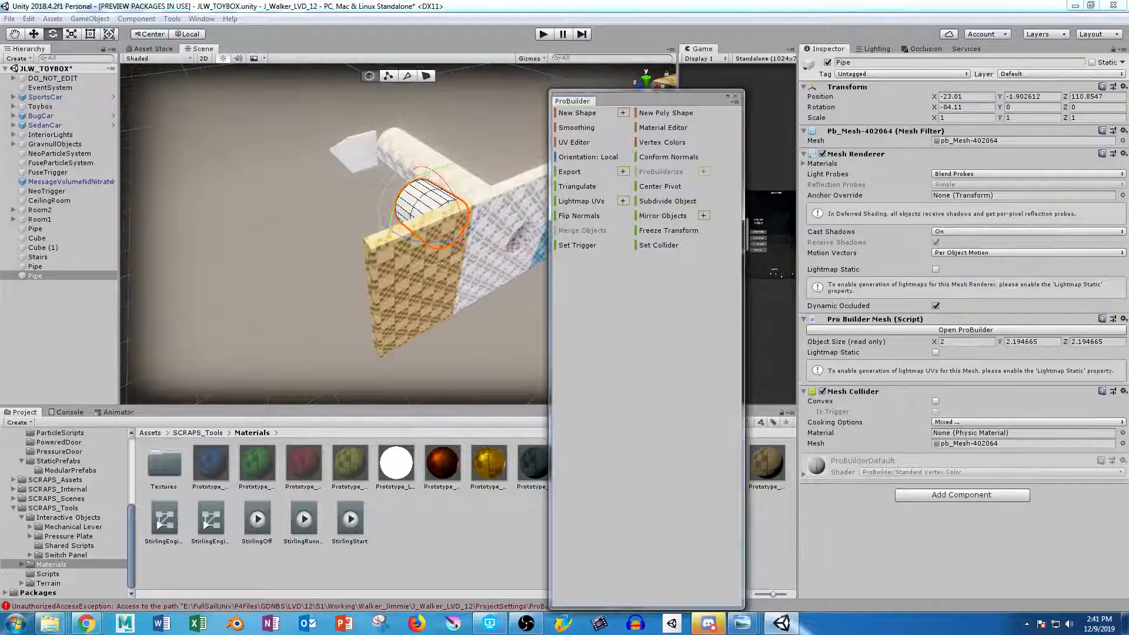
pyautogui.click(958, 107)
pyautogui.write('90')
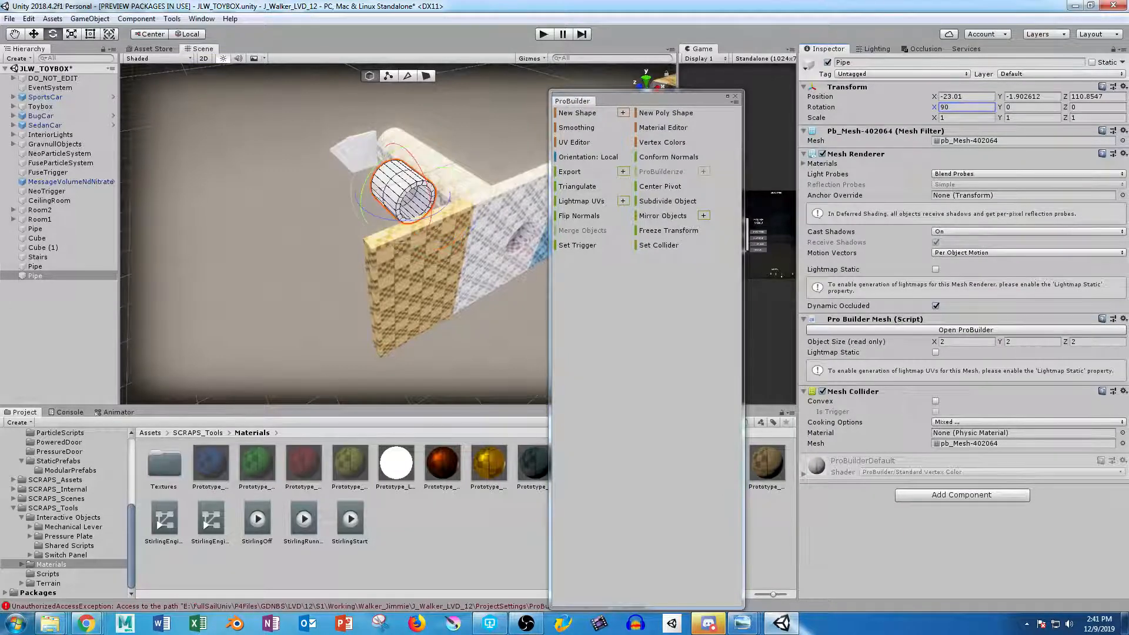
pyautogui.moveTo(641, 95); pyautogui.dragTo(886, 74)
# - Duplicate the tan end wall cube and move the copy away along the wall line, leaving a gap for the pipe
pyautogui.click(412, 276)
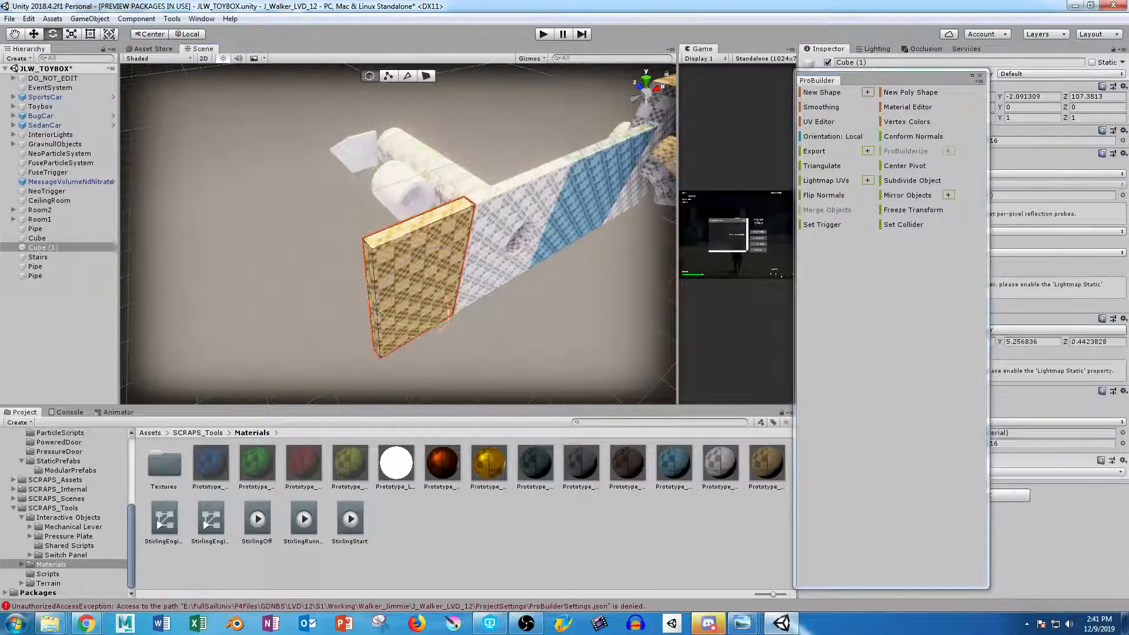
pyautogui.keyDown('alt'); pyautogui.moveTo(412, 276); pyautogui.dragTo(182, 274); pyautogui.keyUp('alt')
pyautogui.press('w')
pyautogui.hotkey('ctrl', 'd')
pyautogui.keyDown('alt'); pyautogui.moveTo(339, 256); pyautogui.dragTo(418, 223); pyautogui.keyUp('alt')
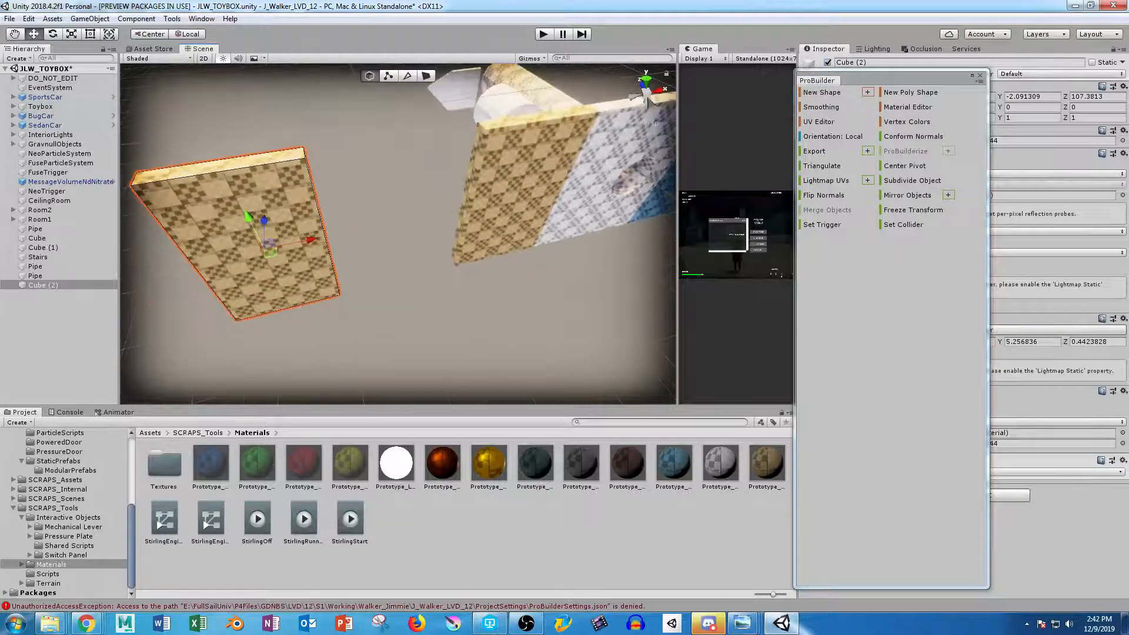
# - Move the pipe into the gap between the original tan wall and its copy
pyautogui.click(500, 101)
pyautogui.keyDown('alt'); pyautogui.moveTo(499, 101); pyautogui.dragTo(441, 304); pyautogui.keyUp('alt')
pyautogui.scroll(-4, 440, 303)
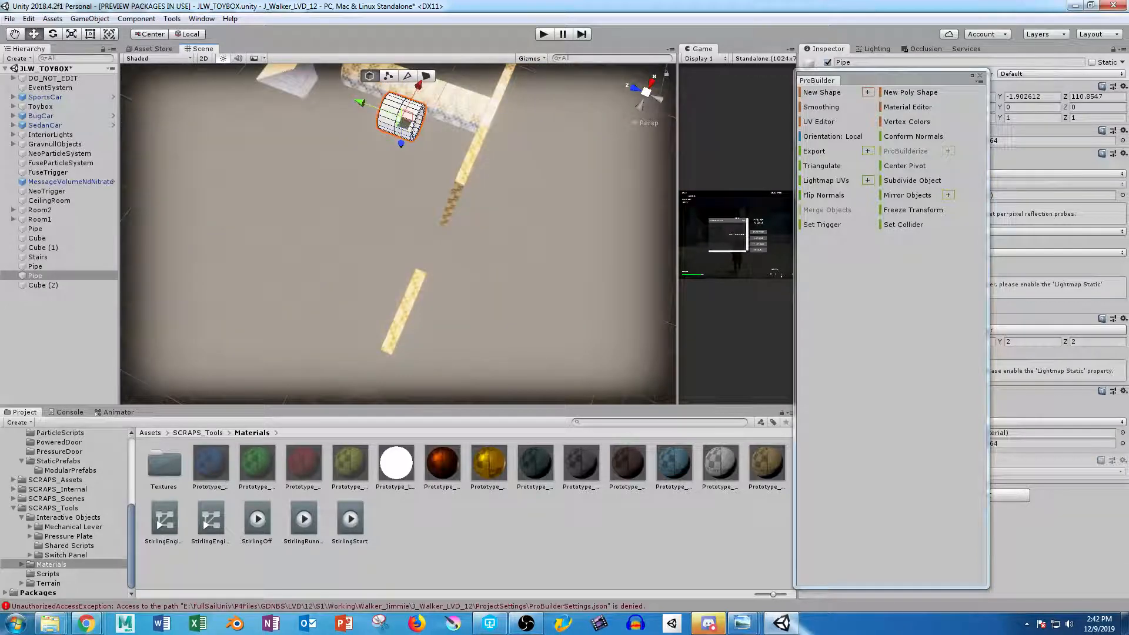
pyautogui.moveTo(405, 125); pyautogui.dragTo(194, 65)
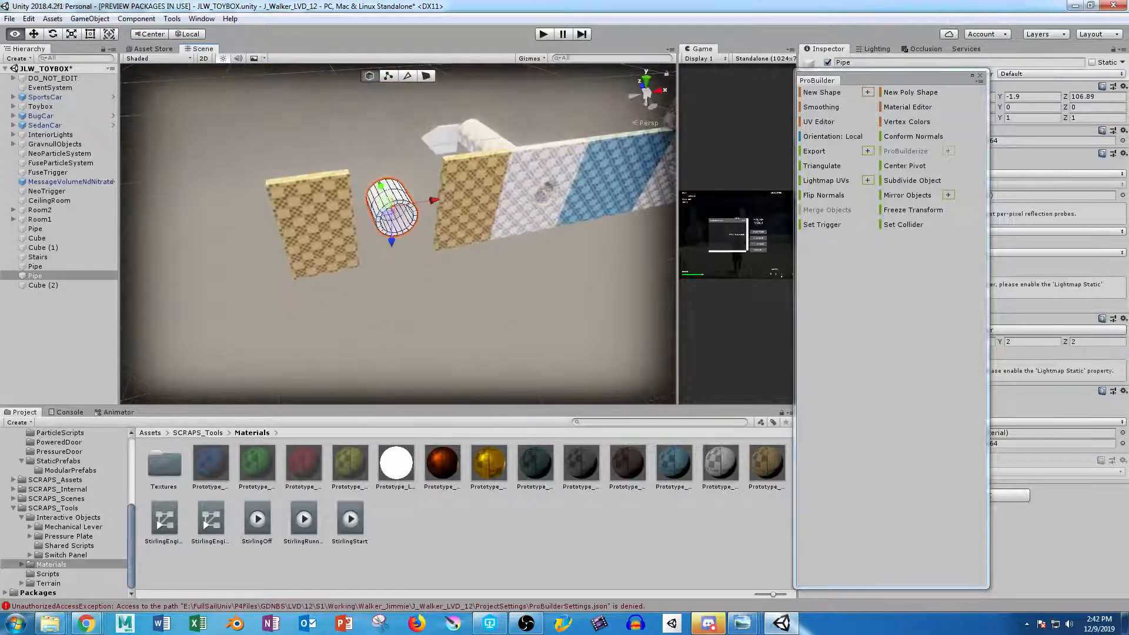
# - Select the pipe's outer middle edge loop and slide it towards the front end of the pipe
pyautogui.scroll(8, 397, 233)
pyautogui.keyDown('alt'); pyautogui.moveTo(246, 117); pyautogui.dragTo(556, 350); pyautogui.keyUp('alt')
pyautogui.press('g')
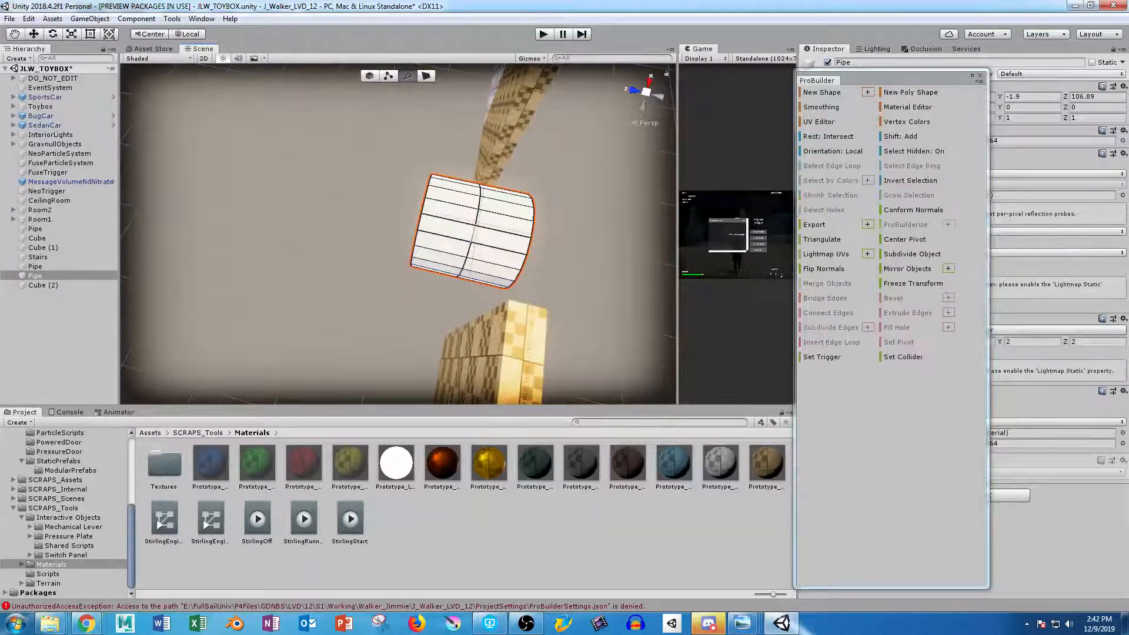
pyautogui.click(475, 220)
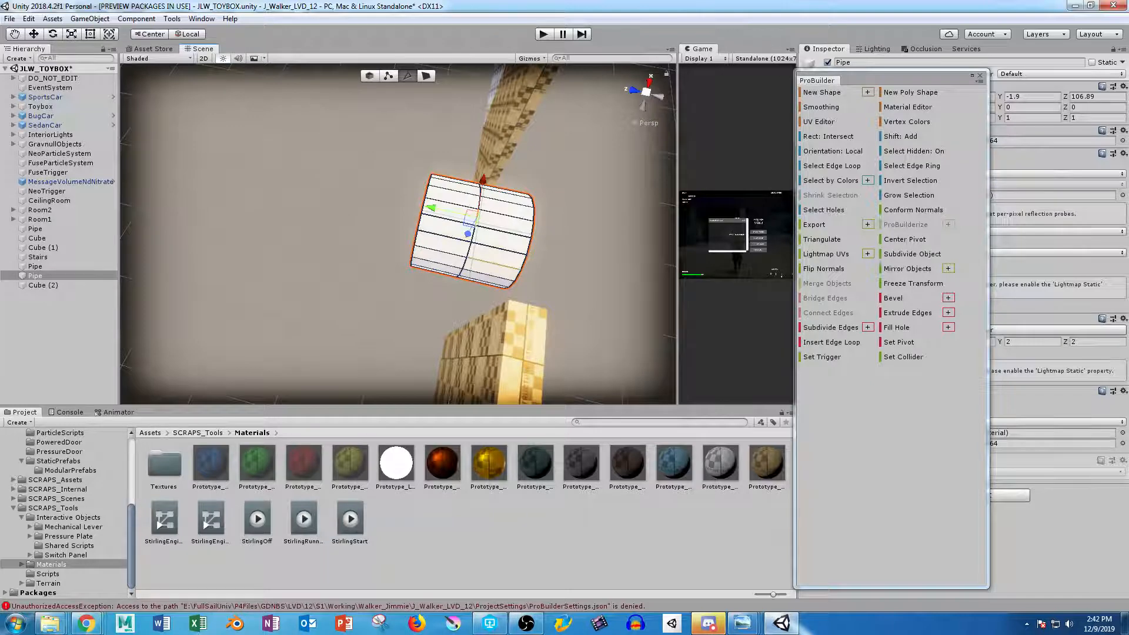
pyautogui.keyDown('shift'); pyautogui.click(465, 249); pyautogui.keyUp('shift')
pyautogui.keyDown('alt'); pyautogui.moveTo(476, 190); pyautogui.dragTo(587, 296, button='right'); pyautogui.keyUp('alt')
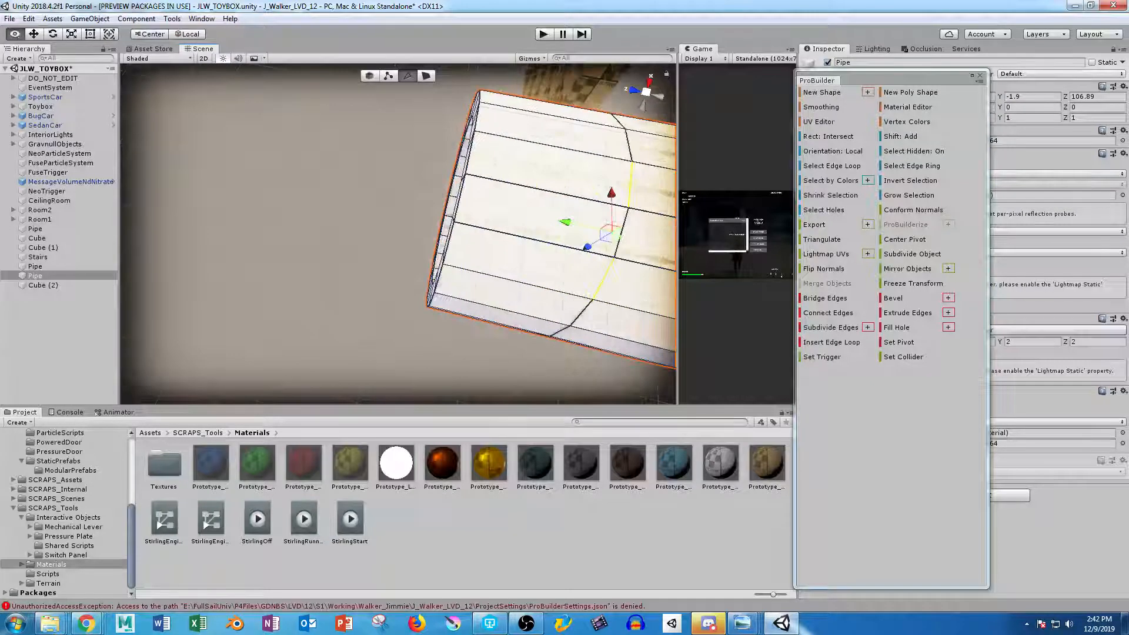
pyautogui.doubleClick(628, 145)
pyautogui.keyDown('alt'); pyautogui.moveTo(638, 264); pyautogui.dragTo(565, 247); pyautogui.keyUp('alt')
pyautogui.moveTo(476, 214); pyautogui.dragTo(381, 248, button='middle')
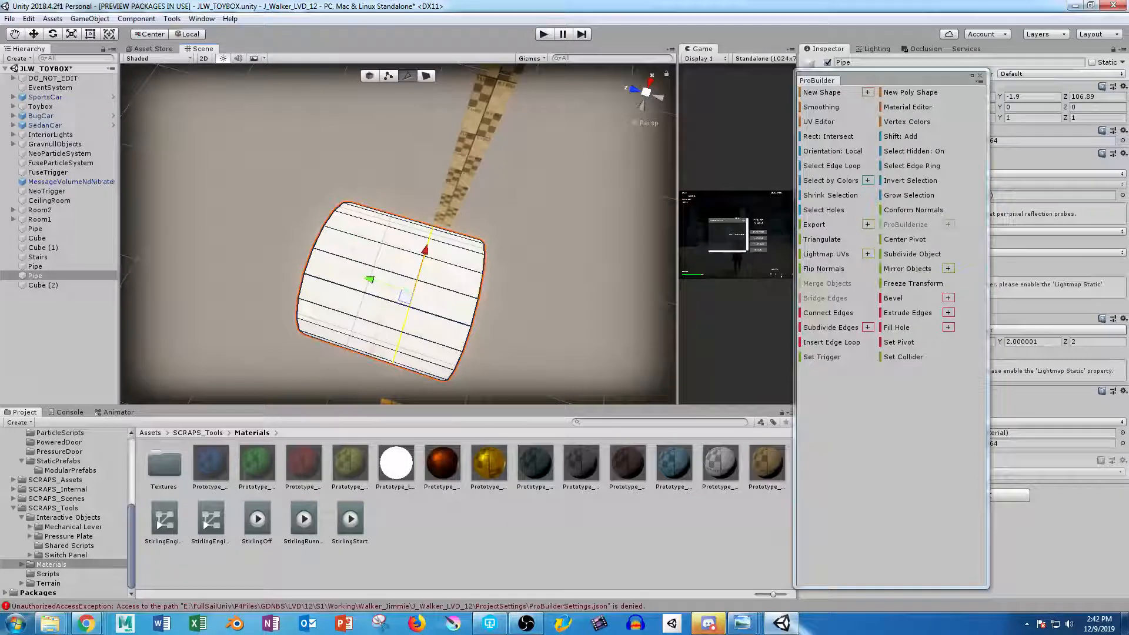
# - Select only the faces of the pipe's front end ring and pull them back, shortening the pipe to about 1.73 units
pyautogui.press('h')
pyautogui.keyDown('alt'); pyautogui.moveTo(379, 248); pyautogui.dragTo(441, 264); pyautogui.keyUp('alt')
pyautogui.moveTo(441, 264); pyautogui.dragTo(342, 228, button='middle')
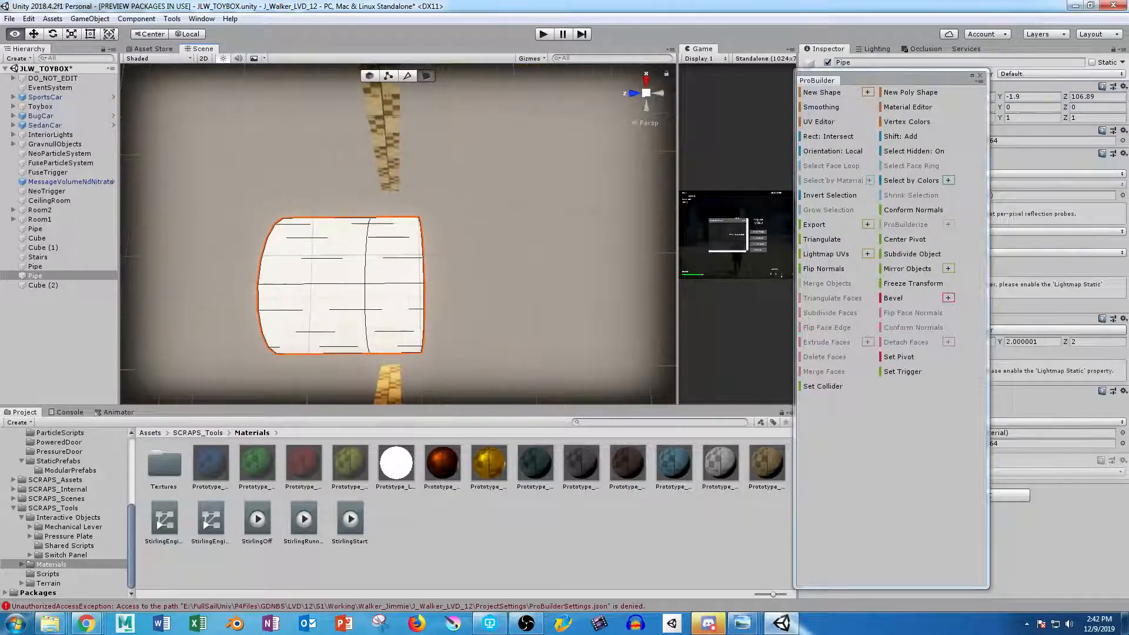
pyautogui.moveTo(529, 201); pyautogui.dragTo(405, 388)
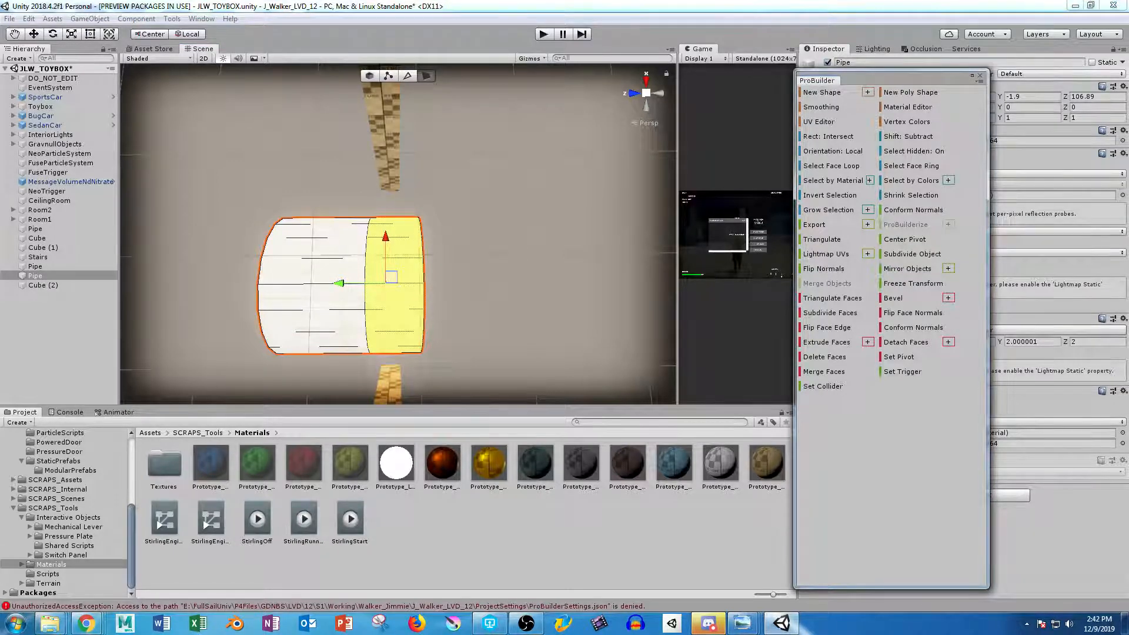
pyautogui.keyDown('shift'); pyautogui.moveTo(395, 238); pyautogui.dragTo(320, 150); pyautogui.keyUp('shift')
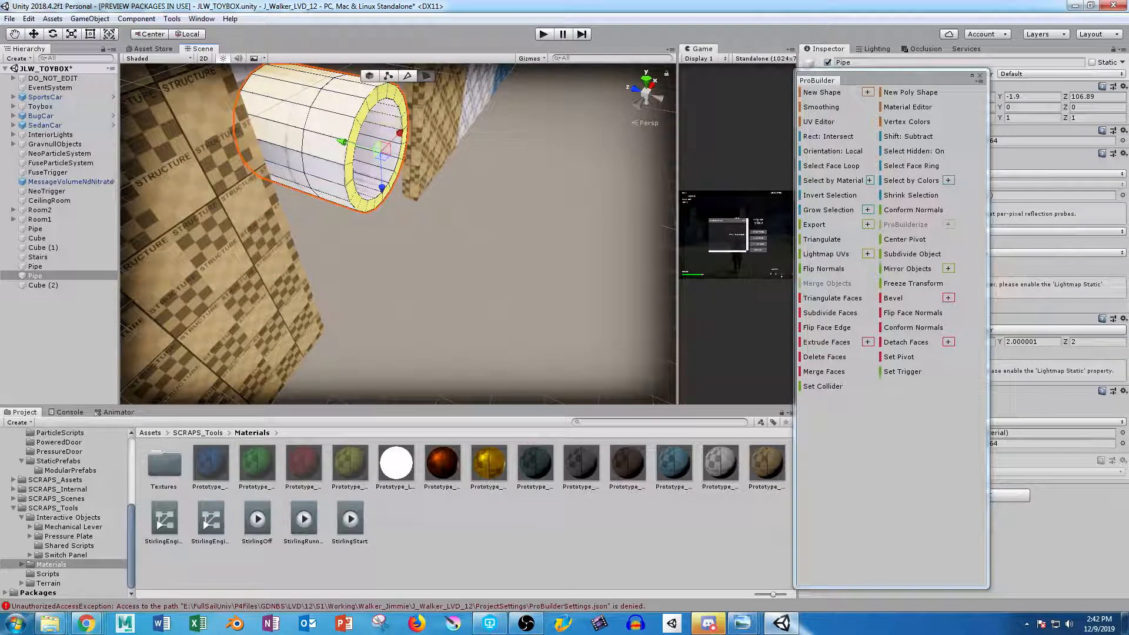
pyautogui.keyDown('alt'); pyautogui.moveTo(320, 150); pyautogui.dragTo(421, 291); pyautogui.keyUp('alt')
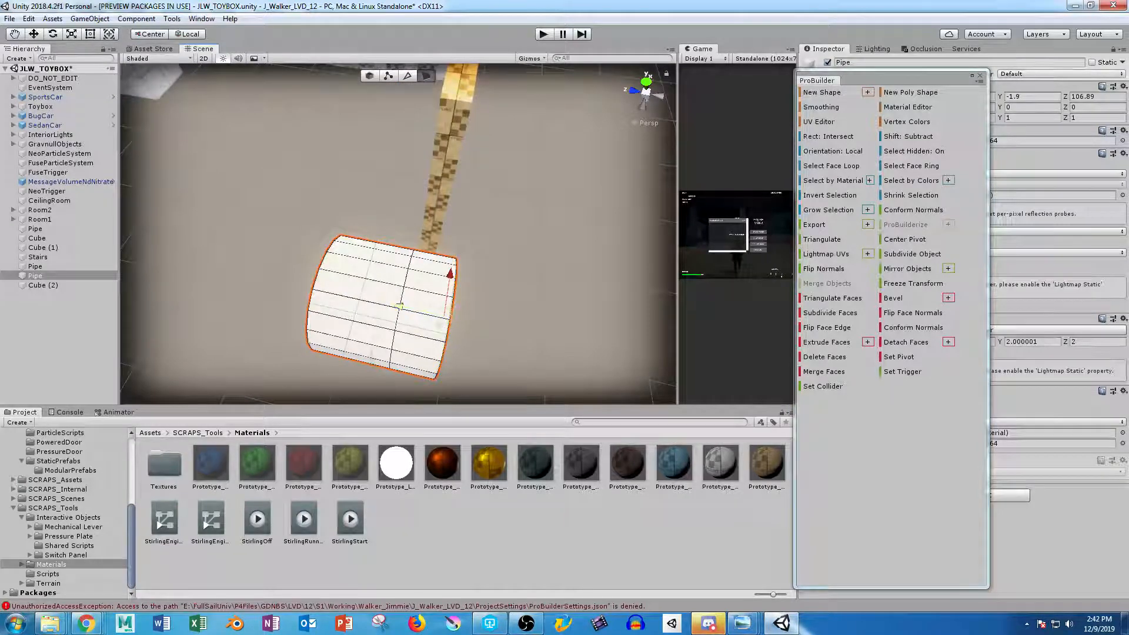
pyautogui.moveTo(400, 306); pyautogui.dragTo(135, 246)
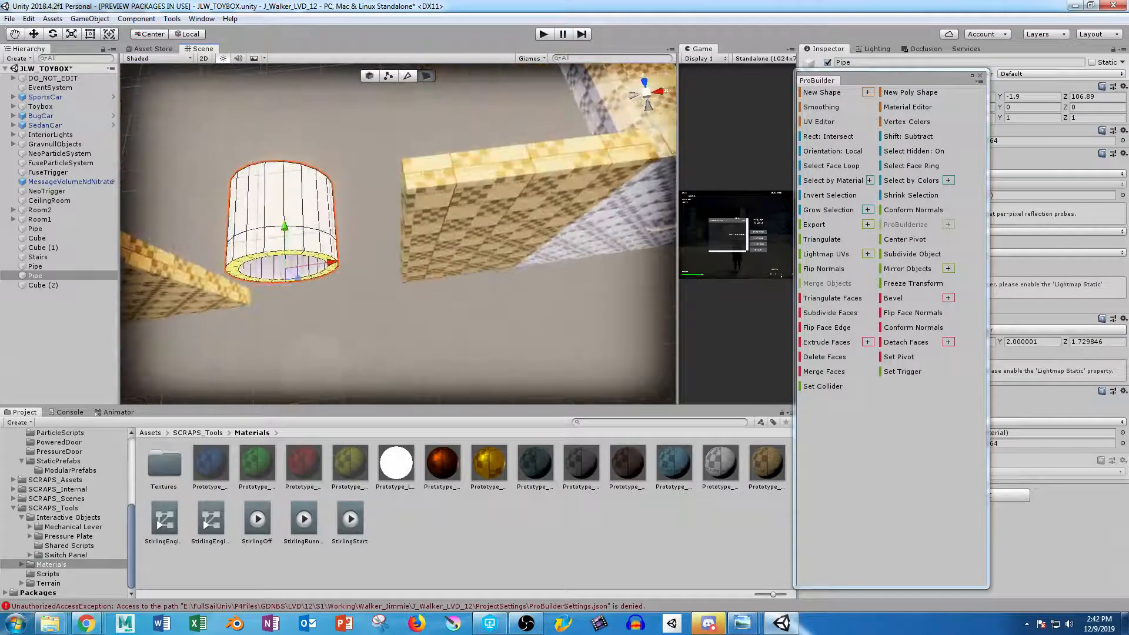
# - Set the shift selection mode to Add and select the complete outer band of faces around the pipe's front end
pyautogui.keyDown('alt'); pyautogui.moveTo(570, 229); pyautogui.dragTo(436, 196); pyautogui.keyUp('alt')
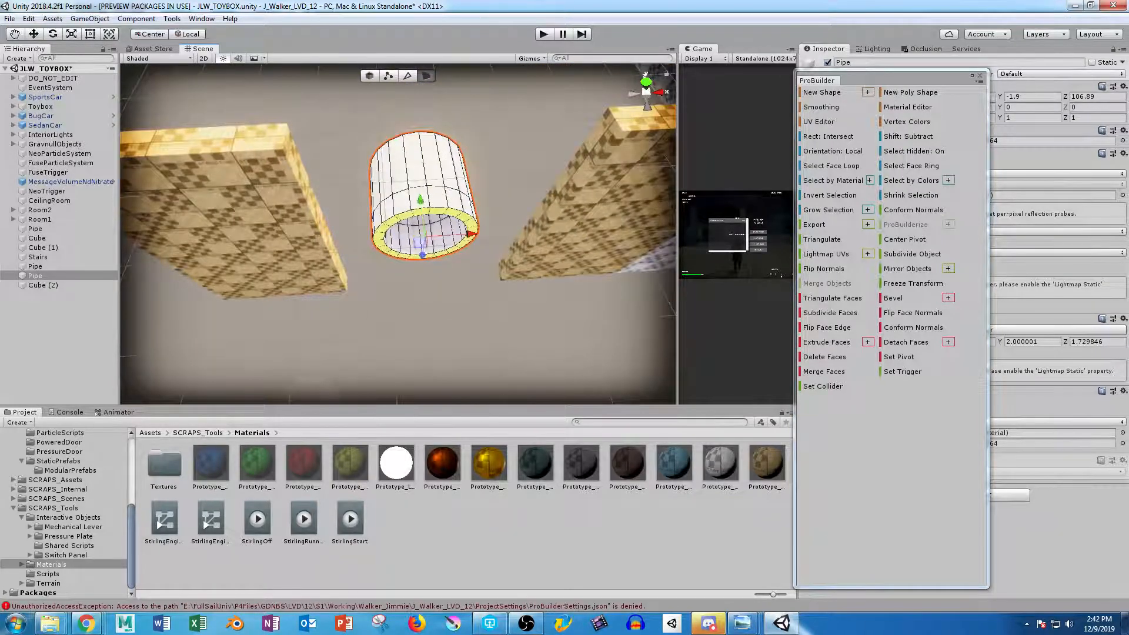
pyautogui.click(435, 196)
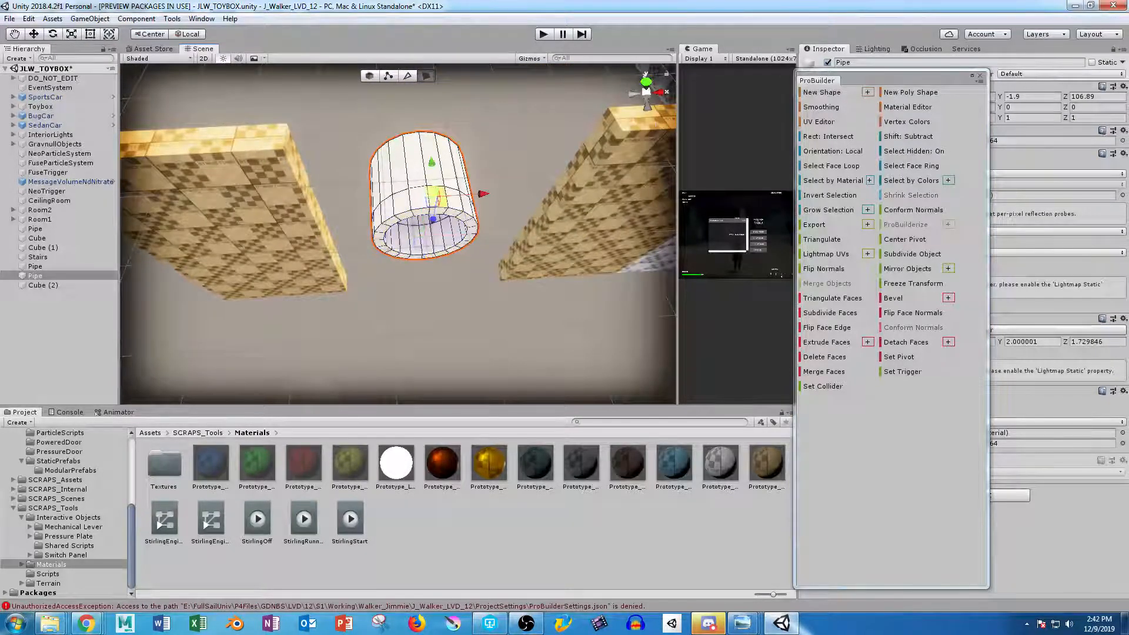
pyautogui.click(913, 151)
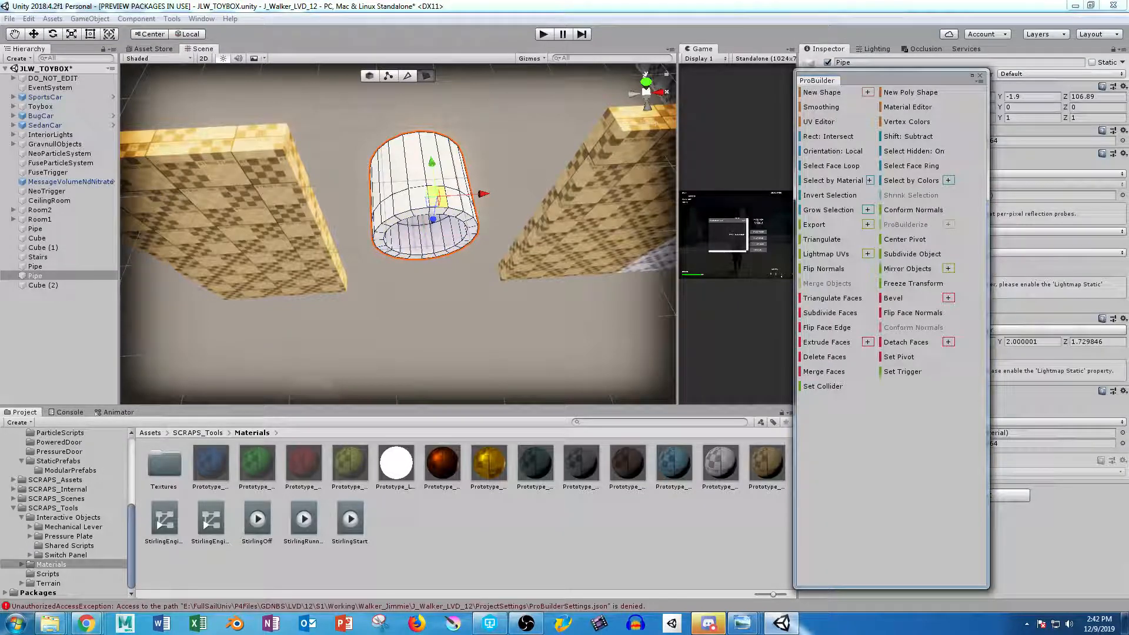
pyautogui.click(909, 136)
pyautogui.keyDown('alt'); pyautogui.moveTo(397, 233); pyautogui.dragTo(447, 223); pyautogui.keyUp('alt')
pyautogui.keyDown('alt'); pyautogui.moveTo(447, 223); pyautogui.dragTo(529, 229, button='right'); pyautogui.keyUp('alt')
pyautogui.keyDown('alt'); pyautogui.moveTo(529, 229); pyautogui.dragTo(482, 194); pyautogui.keyUp('alt')
pyautogui.keyDown('alt'); pyautogui.moveTo(482, 194); pyautogui.dragTo(385, 150, button='right'); pyautogui.keyUp('alt')
pyautogui.keyDown('shift'); pyautogui.doubleClick(411, 241); pyautogui.keyUp('shift')
pyautogui.keyDown('alt'); pyautogui.moveTo(529, 188); pyautogui.dragTo(412, 194, button='right'); pyautogui.keyUp('alt')
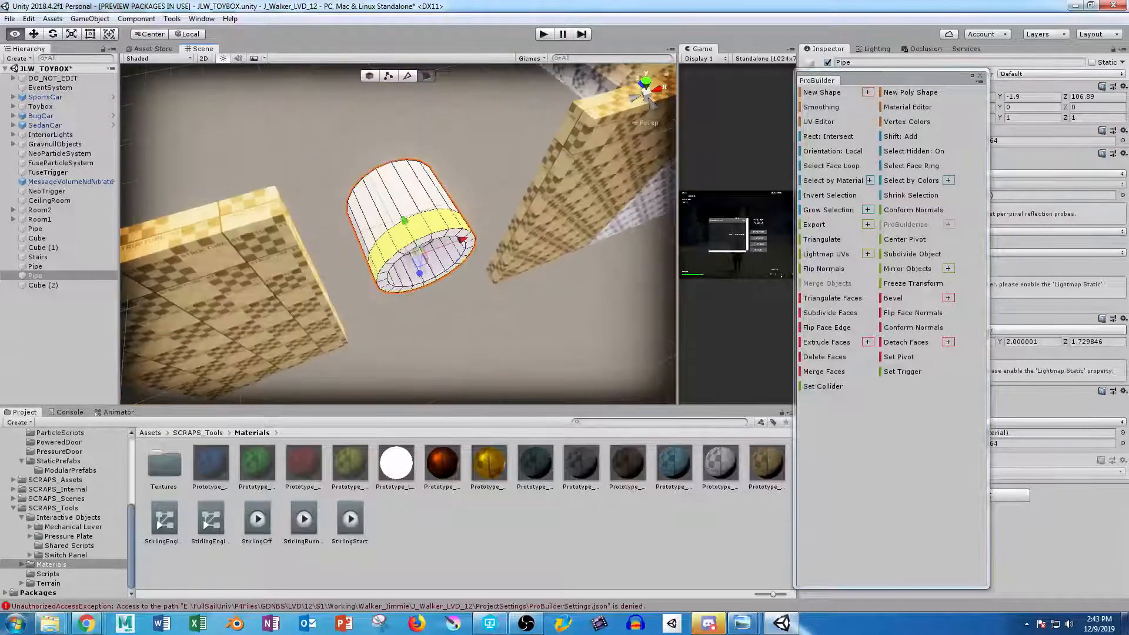
# - Extrude the selected outer band outward by scaling into a wide flange about 11.9 units tall
pyautogui.keyDown('alt'); pyautogui.moveTo(411, 194); pyautogui.dragTo(330, 206); pyautogui.keyUp('alt')
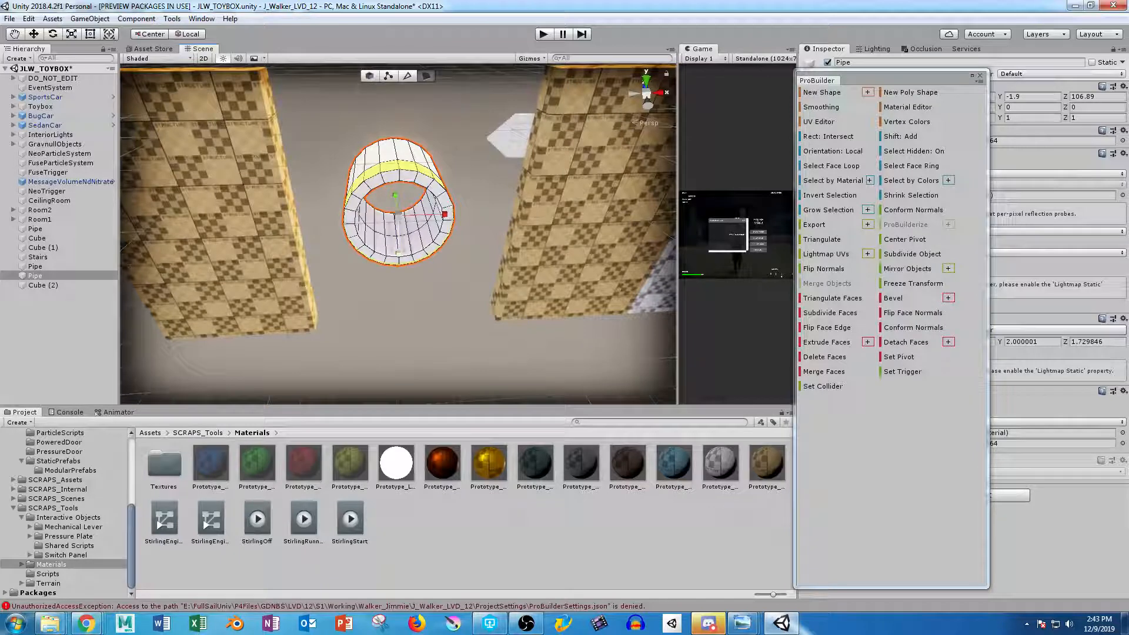
pyautogui.keyDown('shift'); pyautogui.moveTo(397, 253); pyautogui.dragTo(471, 400); pyautogui.keyUp('shift')
pyautogui.scroll(-8, 397, 347)
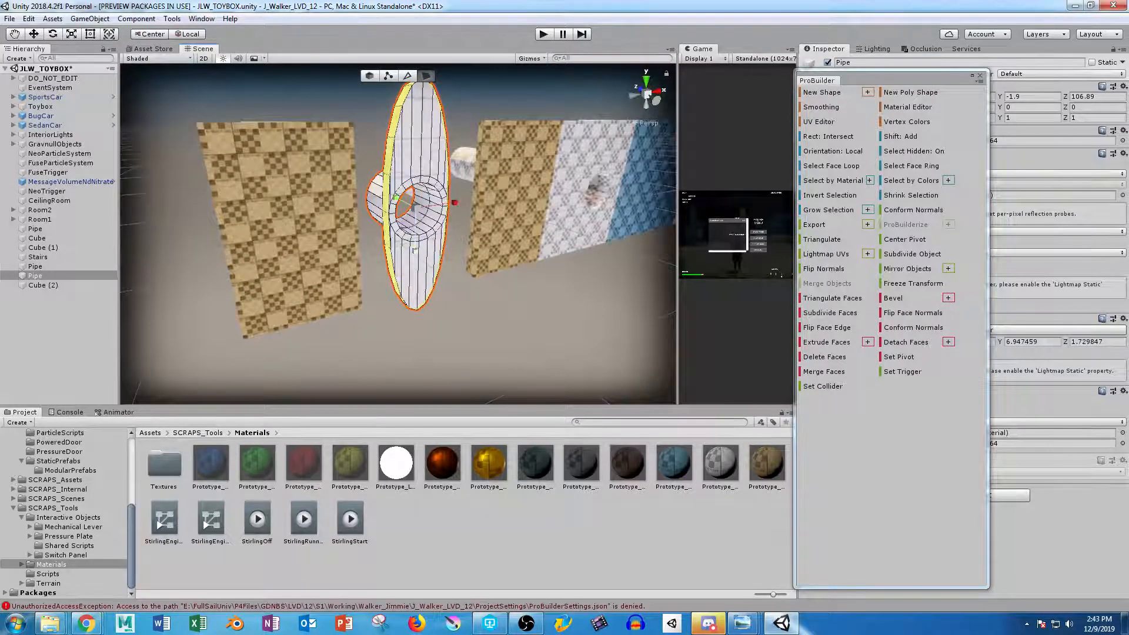
pyautogui.moveTo(413, 249); pyautogui.dragTo(414, 284)
pyautogui.scroll(-5, 414, 285)
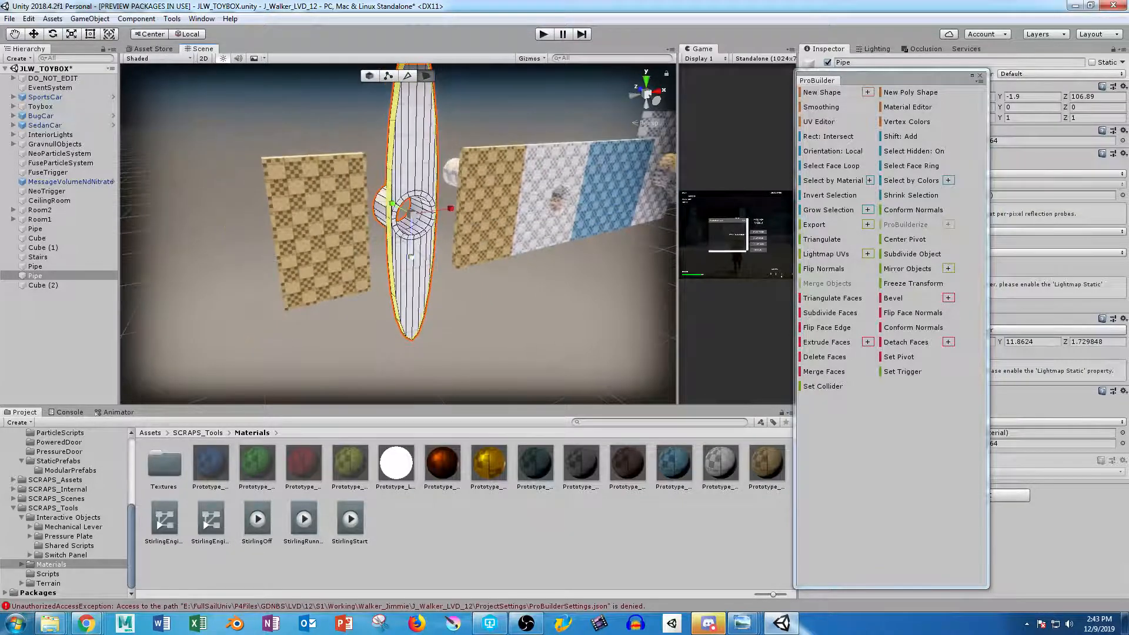
# - Select the vertices of the flange above the pipe and scale them vertically into a flat top edge
pyautogui.click(387, 76)
pyautogui.keyDown('alt'); pyautogui.moveTo(447, 177); pyautogui.dragTo(364, 158); pyautogui.keyUp('alt')
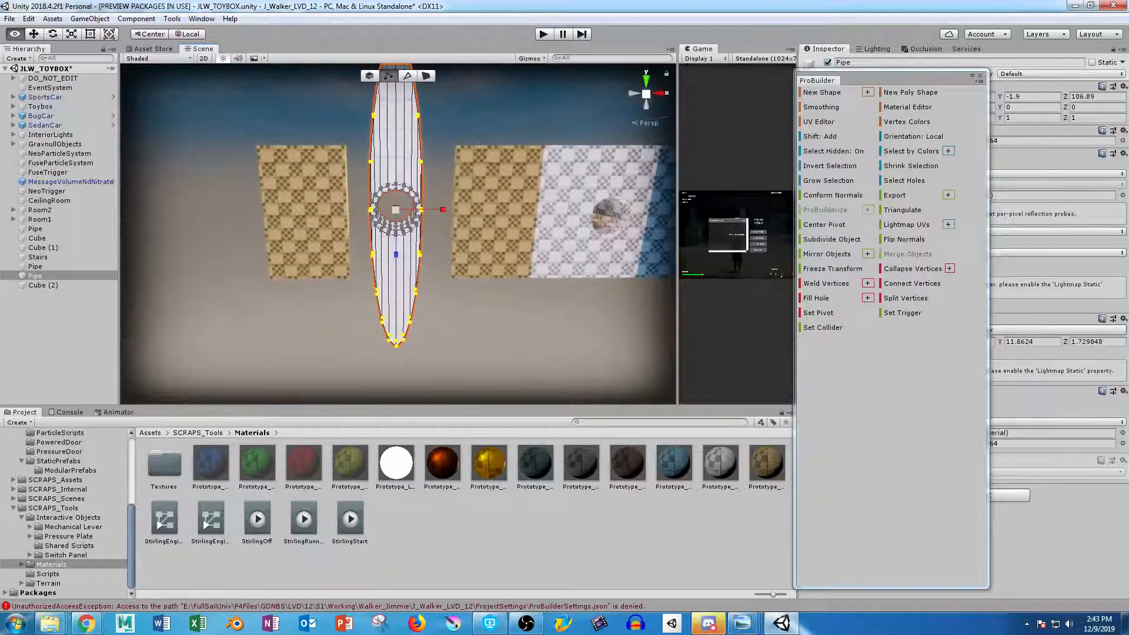
pyautogui.moveTo(365, 159); pyautogui.dragTo(400, 259, button='middle')
pyautogui.scroll(-3, 399, 259)
pyautogui.moveTo(341, 132); pyautogui.dragTo(670, 388)
pyautogui.keyDown('alt'); pyautogui.scroll(10, 398, 233); pyautogui.keyUp('alt')
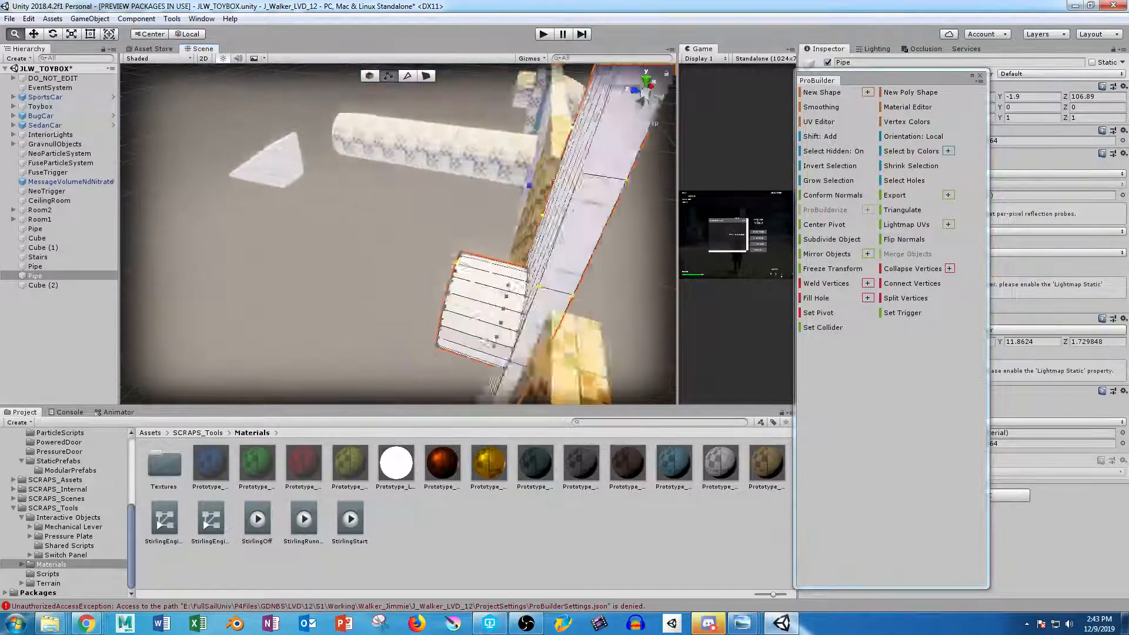
pyautogui.keyDown('alt'); pyautogui.moveTo(398, 233); pyautogui.dragTo(634, 147); pyautogui.keyUp('alt')
pyautogui.moveTo(414, 166); pyautogui.dragTo(413, 118)
pyautogui.moveTo(413, 166); pyautogui.dragTo(413, 121)
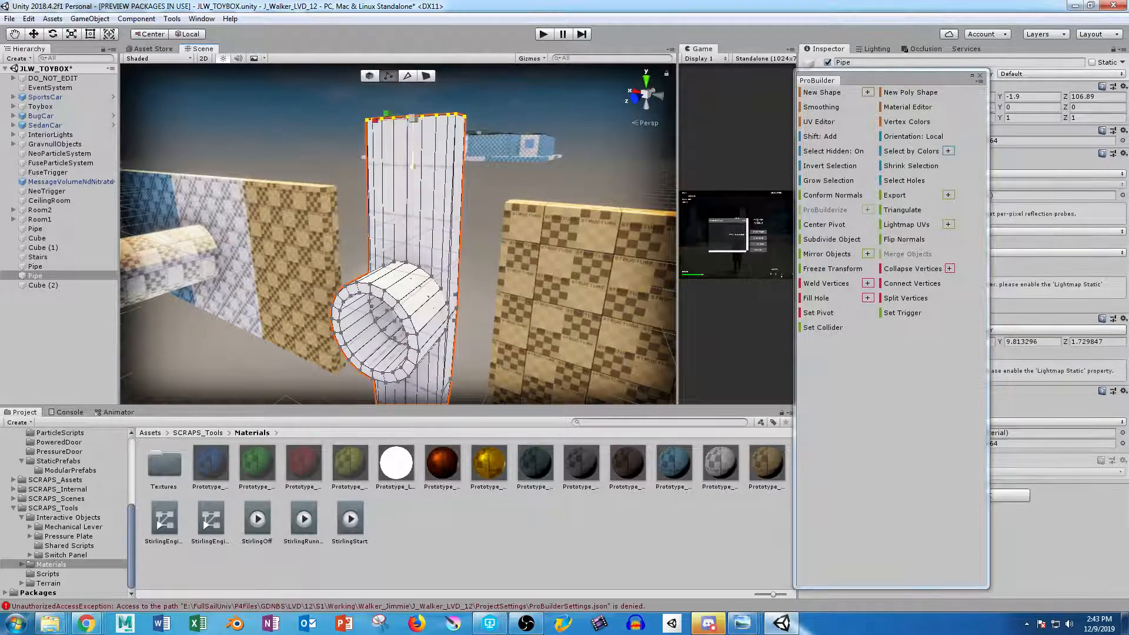
# - Select the flange vertices below the pipe and scale them vertically into a flat bottom edge
pyautogui.press('d')
pyautogui.moveTo(529, 235); pyautogui.dragTo(152, 264, button='right')
pyautogui.press('s')
pyautogui.moveTo(447, 247); pyautogui.dragTo(370, 232, button='right')
pyautogui.moveTo(354, 252); pyautogui.dragTo(536, 404)
pyautogui.moveTo(422, 365); pyautogui.dragTo(424, 330)
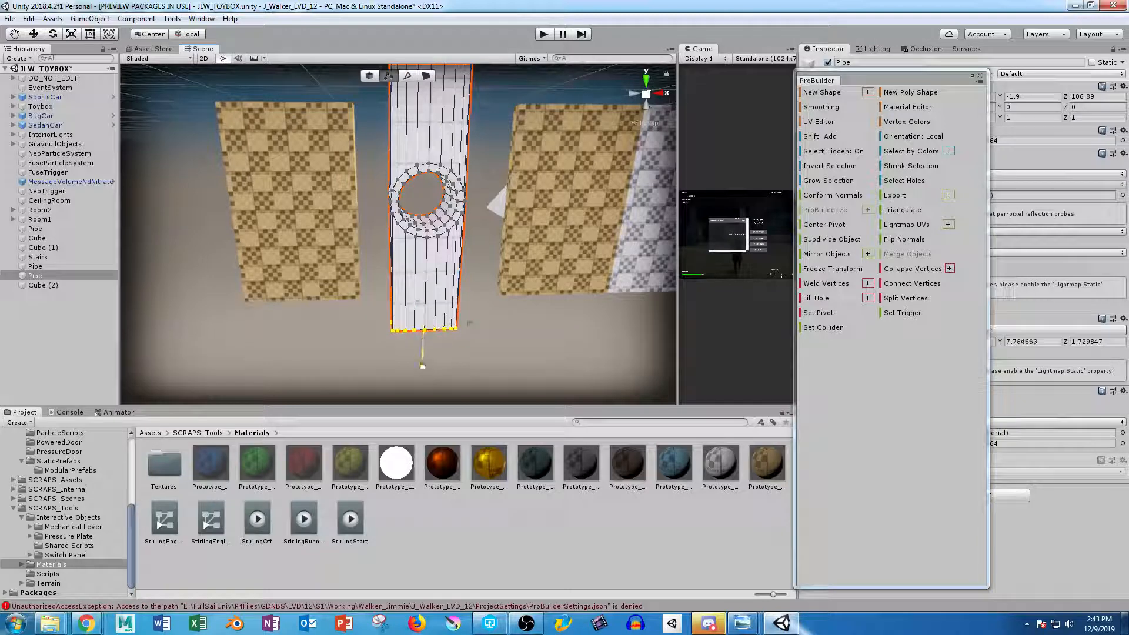
# - Move the flange's bottom and top vertex rows inward to match the neighbouring walls, making it about 5.27 units tall
pyautogui.keyDown('alt'); pyautogui.moveTo(423, 327); pyautogui.dragTo(500, 242); pyautogui.keyUp('alt')
pyautogui.moveTo(430, 380); pyautogui.dragTo(406, 347)
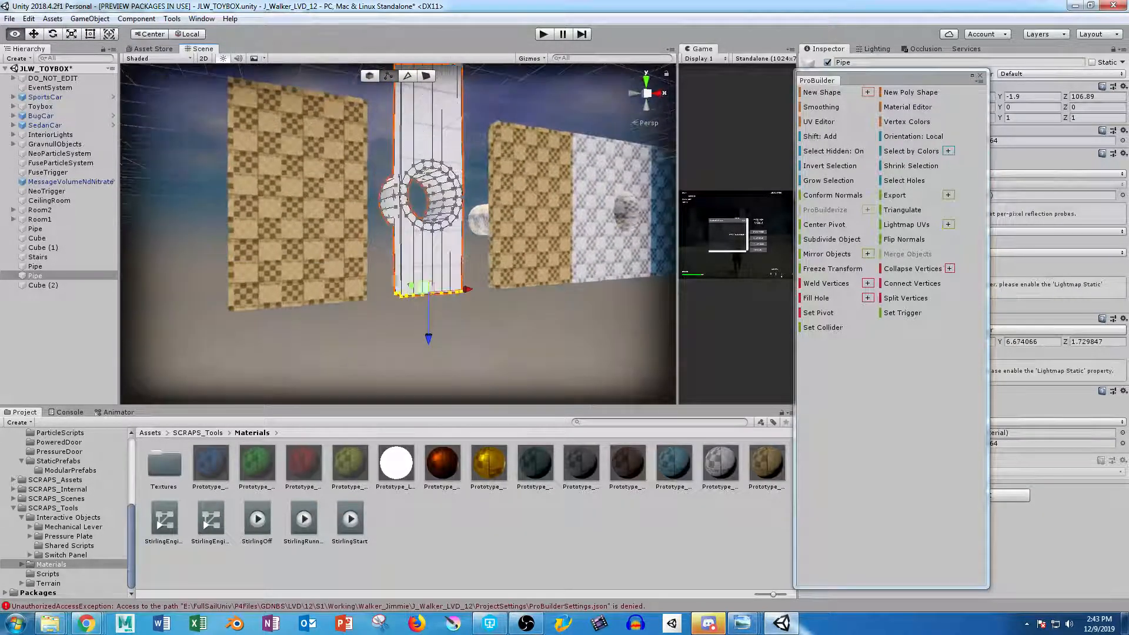
pyautogui.moveTo(411, 235); pyautogui.dragTo(411, 382, button='middle')
pyautogui.keyDown('alt'); pyautogui.moveTo(411, 353); pyautogui.dragTo(353, 358); pyautogui.keyUp('alt')
pyautogui.moveTo(339, 189); pyautogui.dragTo(516, 225)
pyautogui.moveTo(433, 260); pyautogui.dragTo(433, 314)
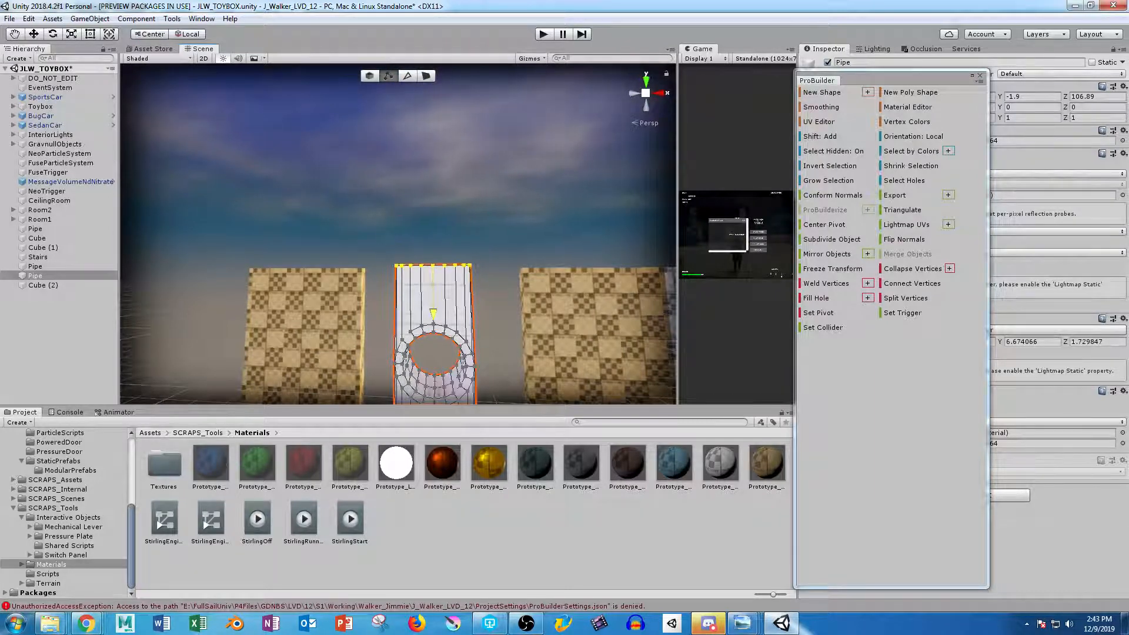
# - Switch to face editing, select a flange face above the pipe opening and set the Shift selection mode to Subtract
pyautogui.click(426, 75)
pyautogui.moveTo(339, 212); pyautogui.dragTo(529, 287)
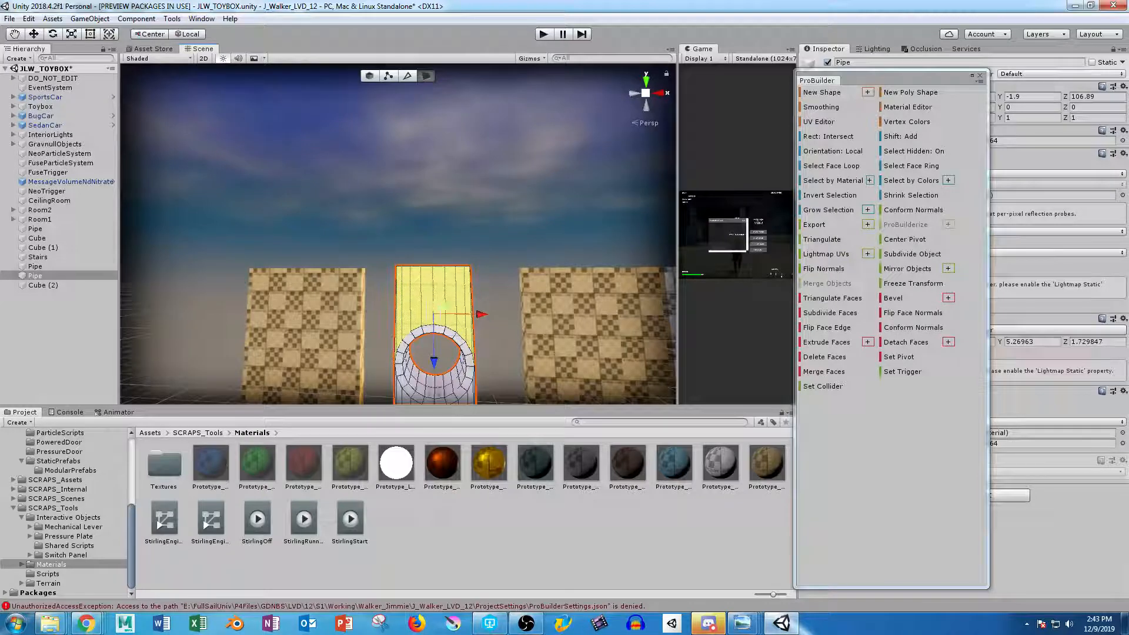
pyautogui.keyDown('shift'); pyautogui.click(596, 335); pyautogui.keyUp('shift')
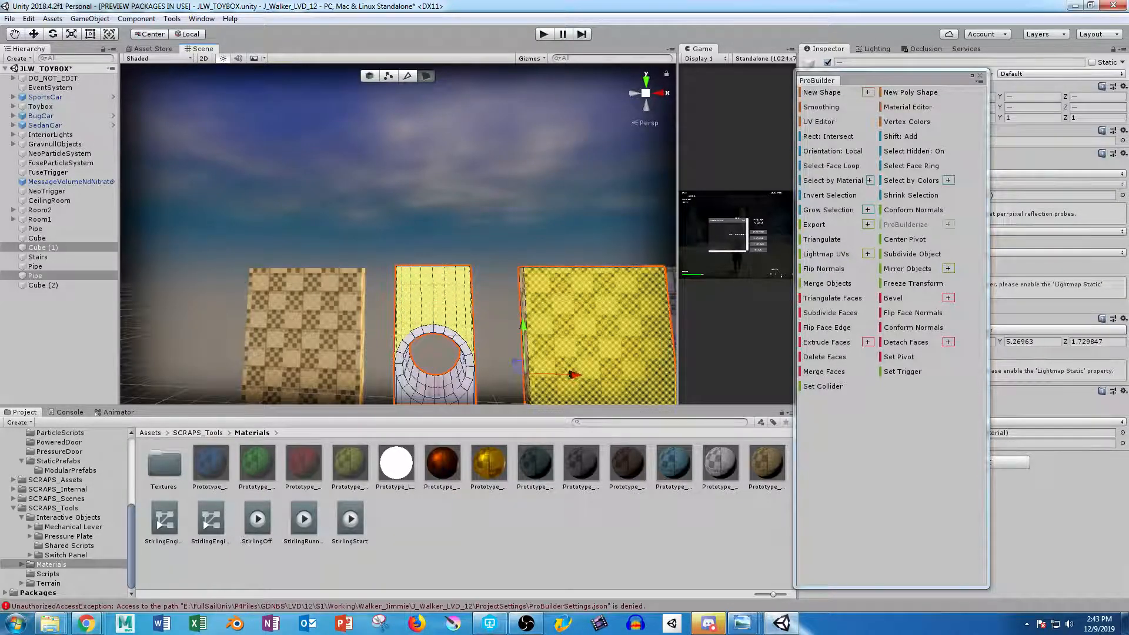
pyautogui.press('Escape')
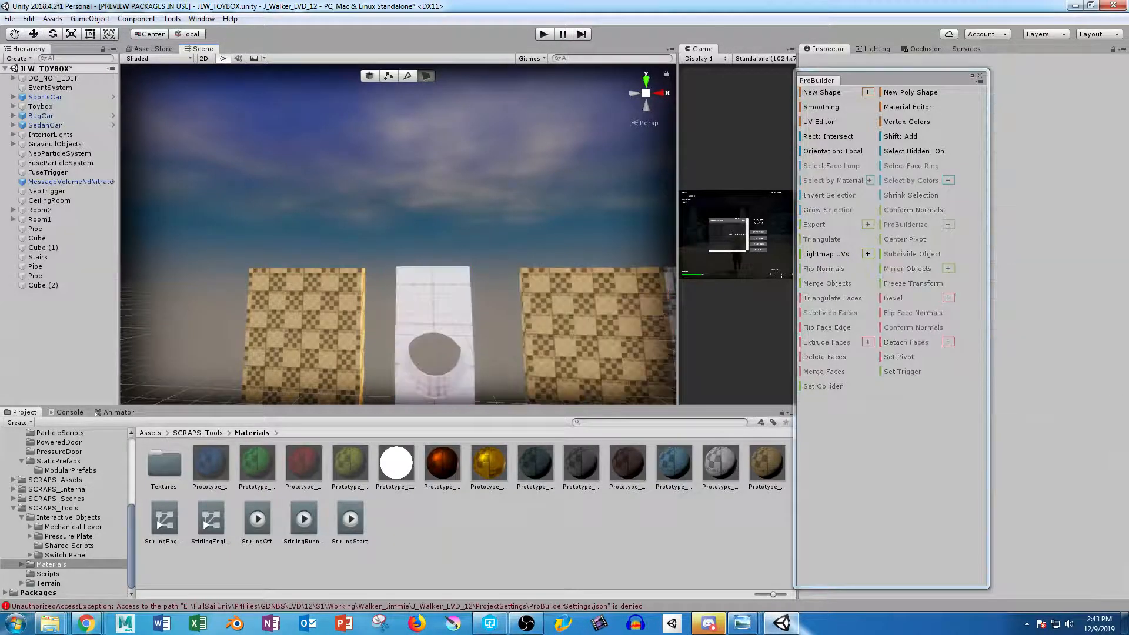
pyautogui.click(450, 307)
pyautogui.click(901, 136)
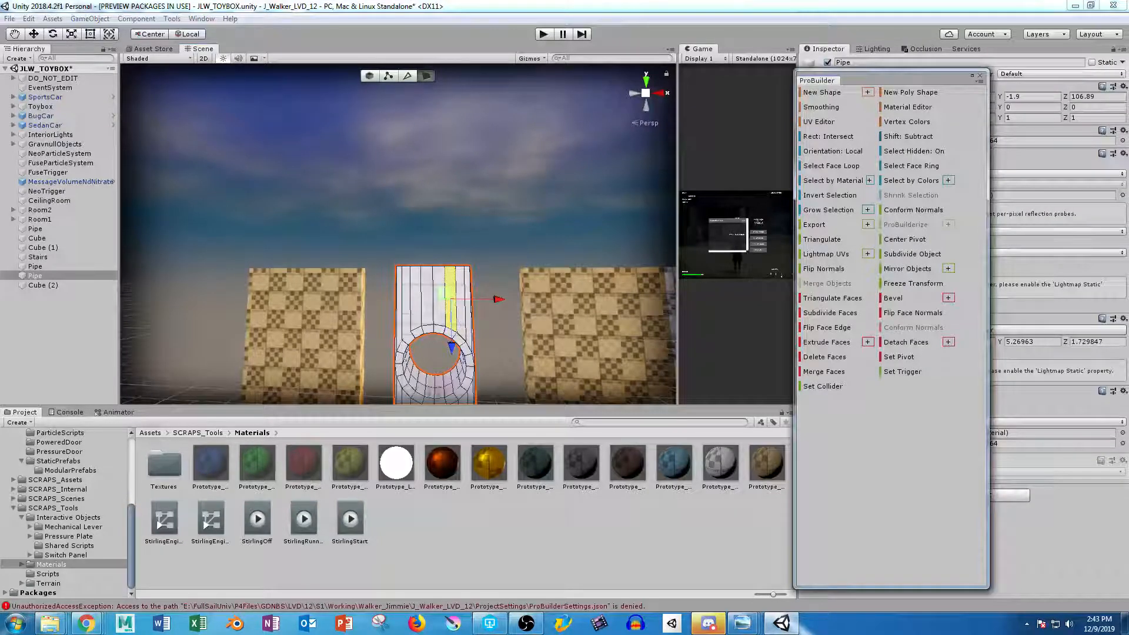
# - Adjust the wall piece's top and bottom faces vertically to line up with the neighbouring walls, making it about 5.26 units tall
pyautogui.moveTo(492, 227); pyautogui.dragTo(415, 308)
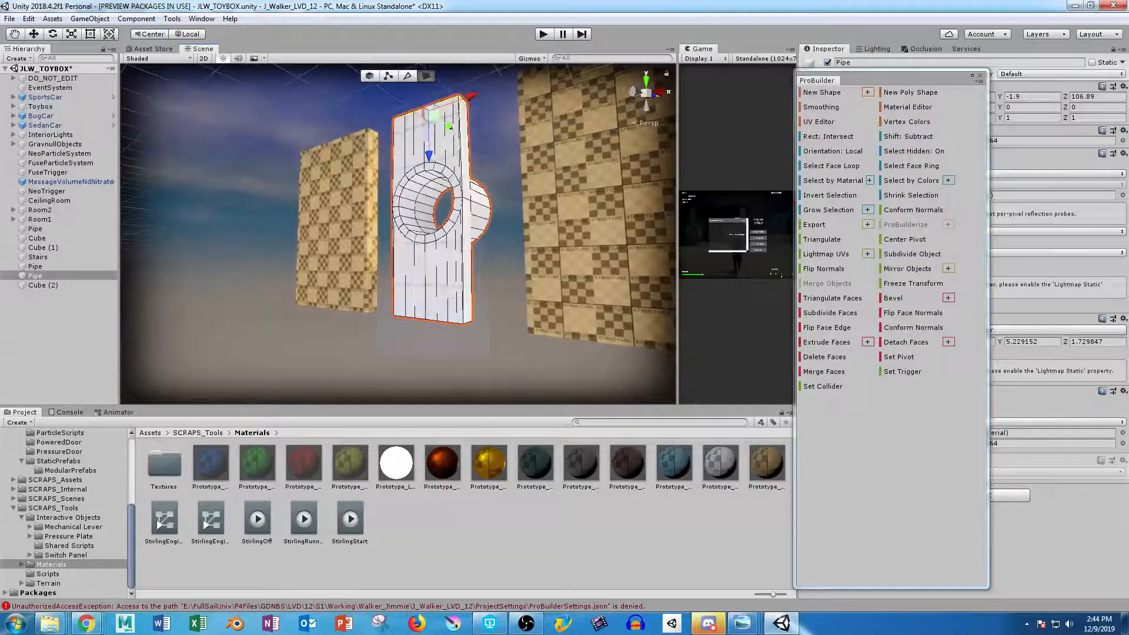
pyautogui.click(430, 309)
pyautogui.click(431, 317)
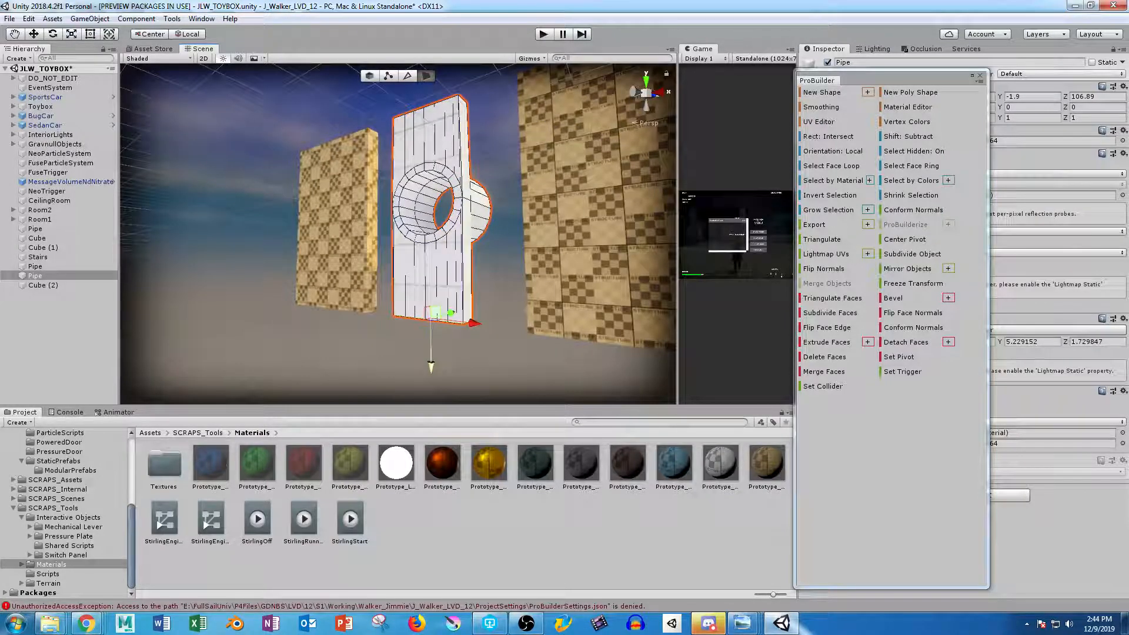
pyautogui.moveTo(431, 365); pyautogui.dragTo(347, 347)
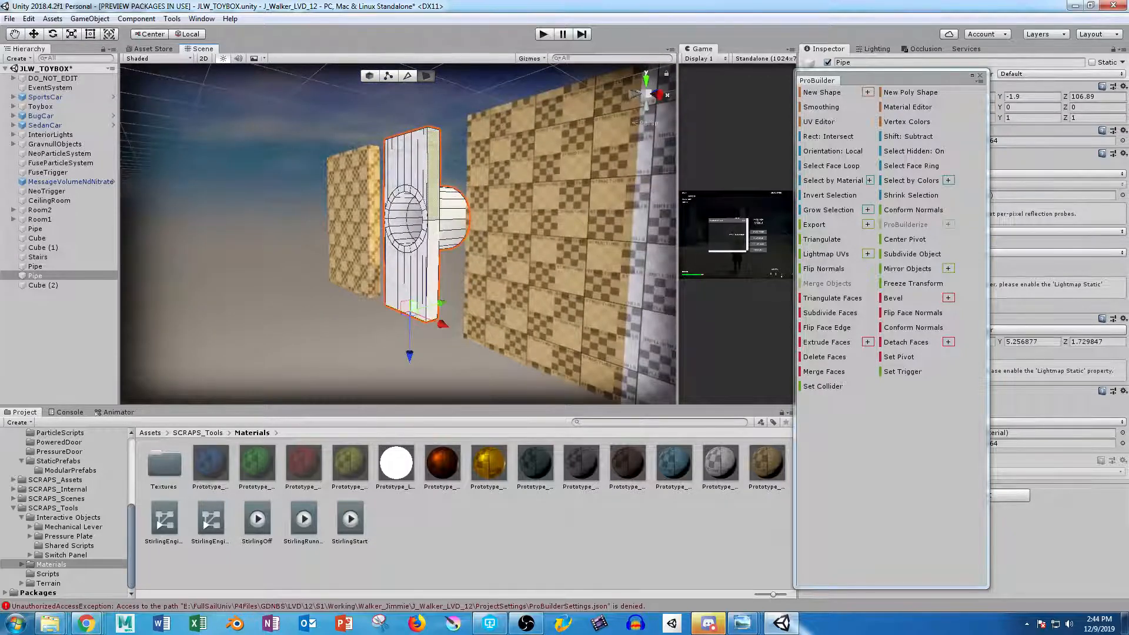
# - Select the side faces towards the larger checkered wall and extrude them until they meet that wall's edge
pyautogui.click(433, 176)
pyautogui.keyDown('shift'); pyautogui.click(433, 270); pyautogui.keyUp('shift')
pyautogui.keyDown('alt'); pyautogui.moveTo(433, 271); pyautogui.dragTo(558, 311); pyautogui.keyUp('alt')
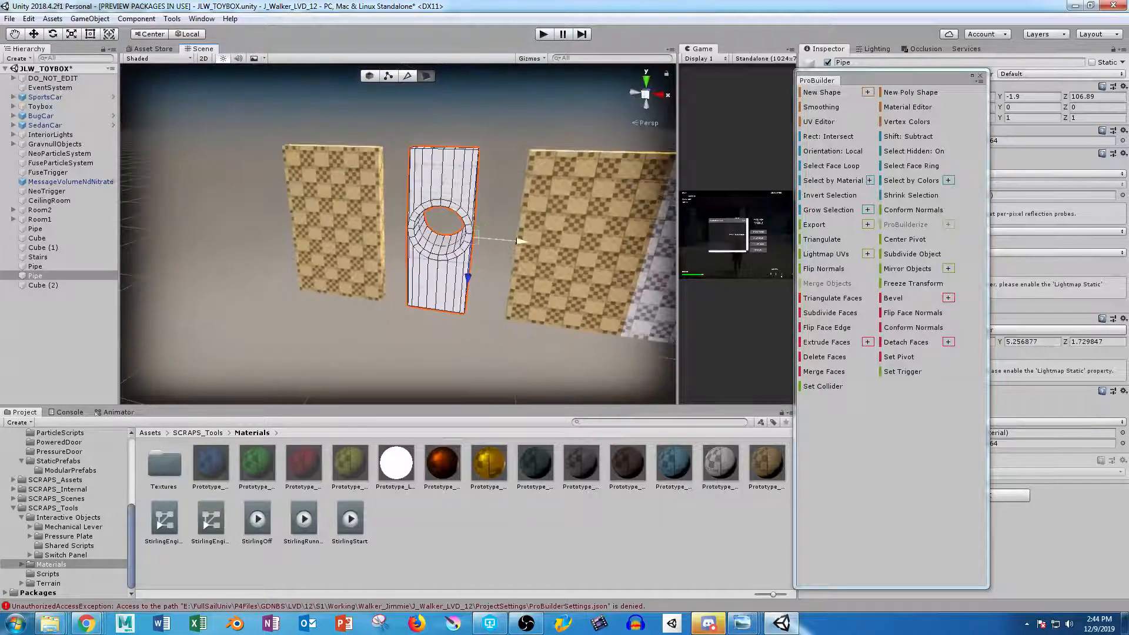
pyautogui.moveTo(520, 241); pyautogui.dragTo(547, 244)
pyautogui.press('r')
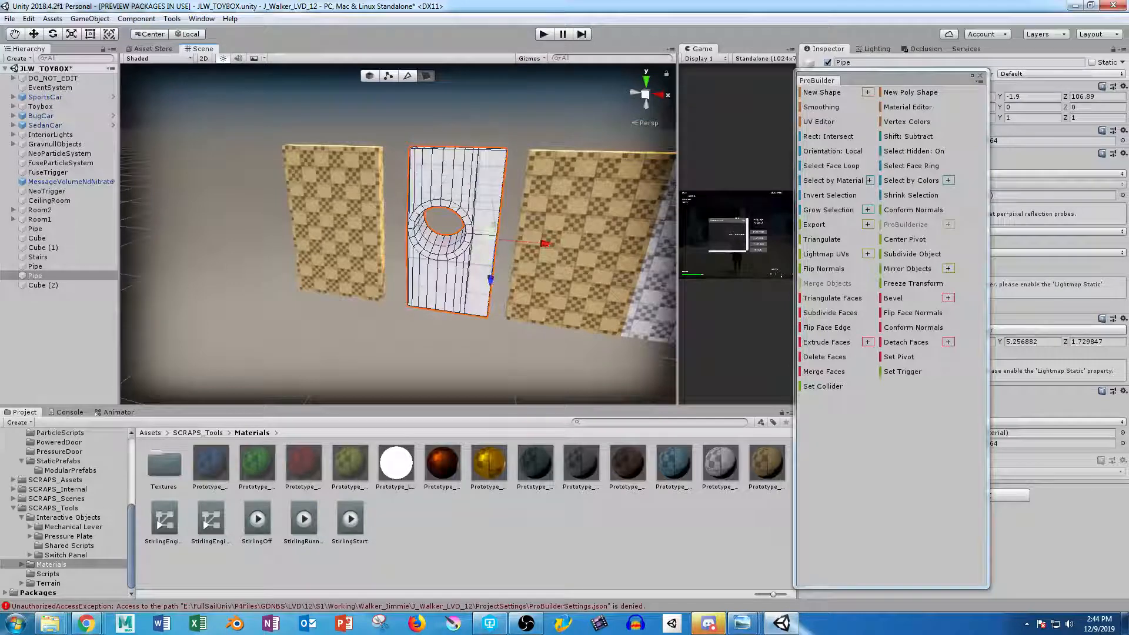
pyautogui.keyDown('alt'); pyautogui.moveTo(432, 282); pyautogui.dragTo(470, 282); pyautogui.keyUp('alt')
pyautogui.moveTo(470, 282); pyautogui.dragTo(366, 292, button='middle')
pyautogui.scroll(4, 398, 233)
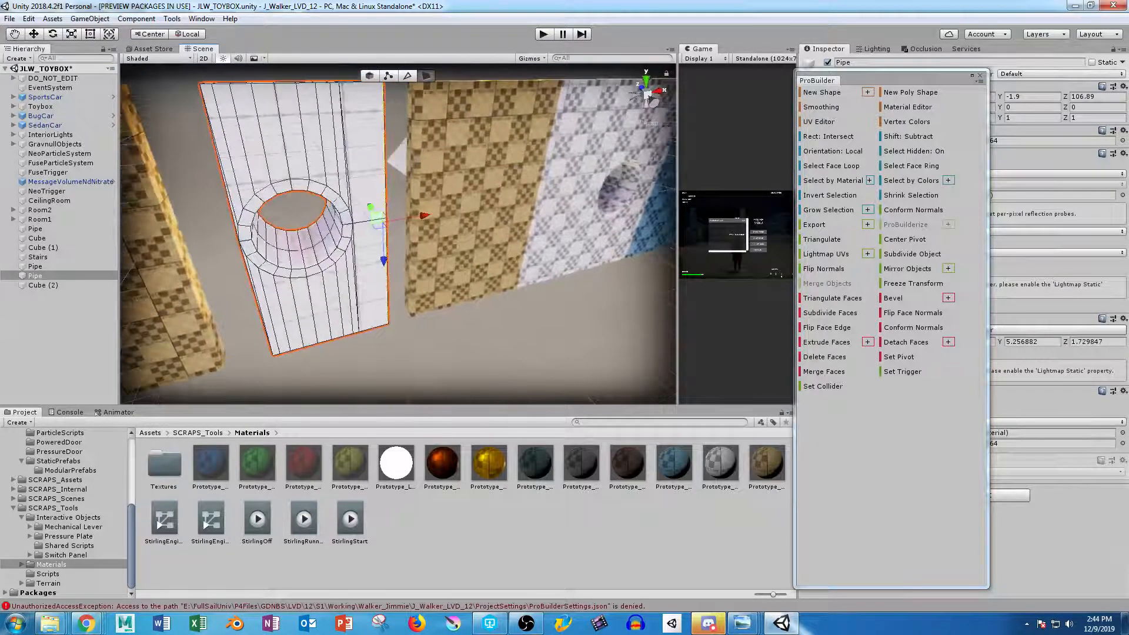
pyautogui.moveTo(424, 216); pyautogui.dragTo(450, 211)
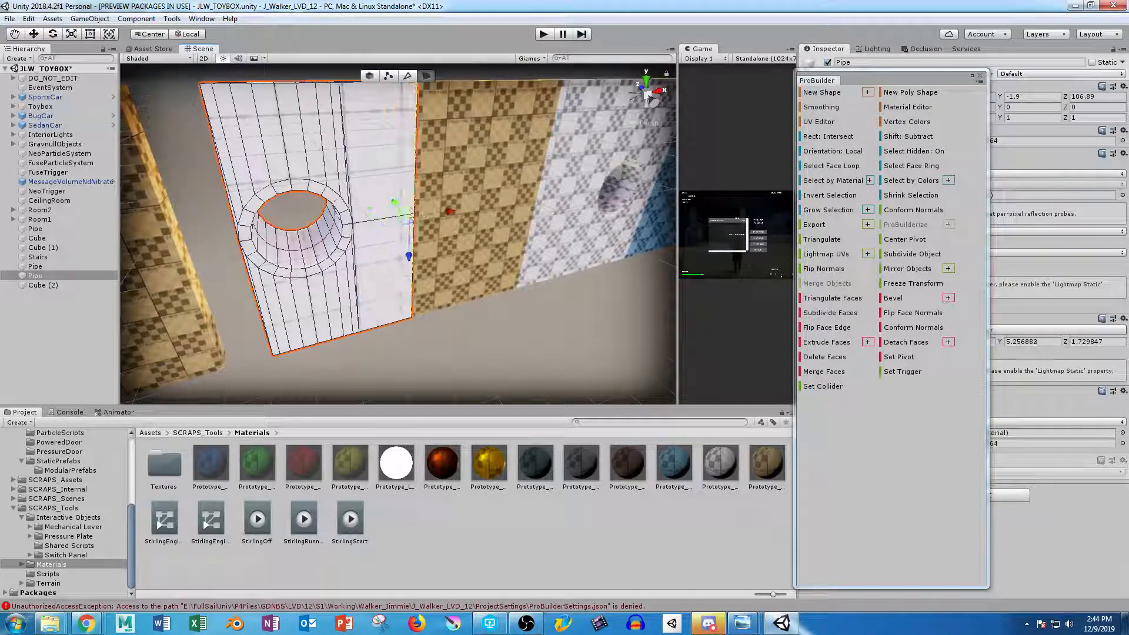
# - Select the side faces on the opposite edge of the pipe wall and extrude them to meet the other checkered wall
pyautogui.moveTo(398, 264); pyautogui.dragTo(382, 264, button='right')
pyautogui.press('a')
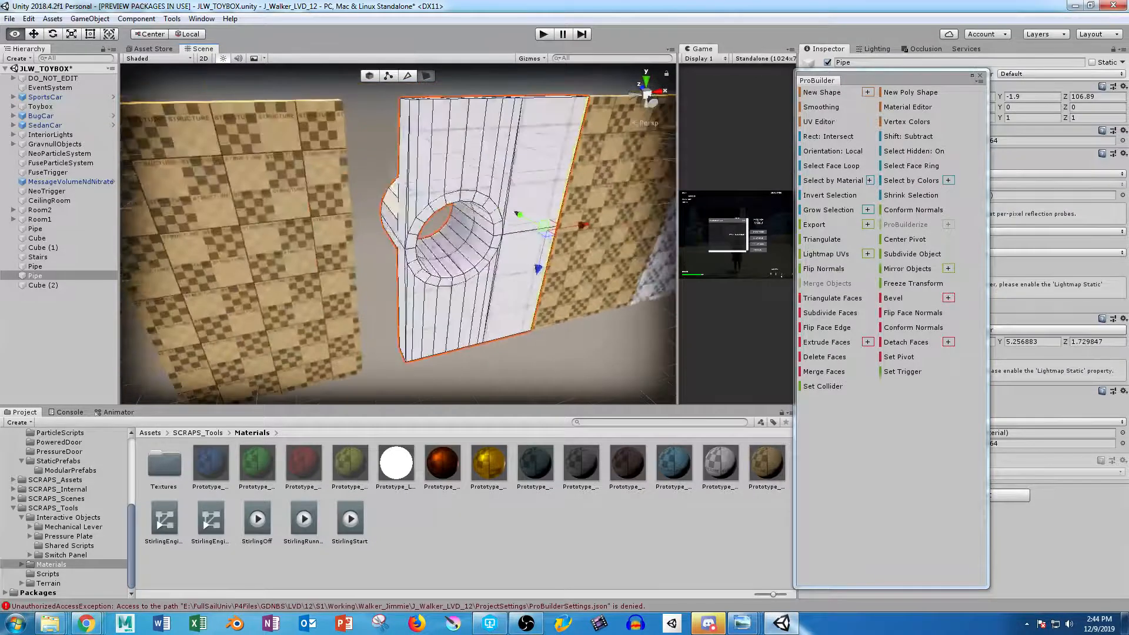
pyautogui.keyDown('alt'); pyautogui.moveTo(382, 264); pyautogui.dragTo(470, 264); pyautogui.keyUp('alt')
pyautogui.click(415, 194)
pyautogui.keyDown('shift'); pyautogui.click(413, 291); pyautogui.keyUp('shift')
pyautogui.keyDown('alt'); pyautogui.moveTo(413, 291); pyautogui.dragTo(347, 314); pyautogui.keyUp('alt')
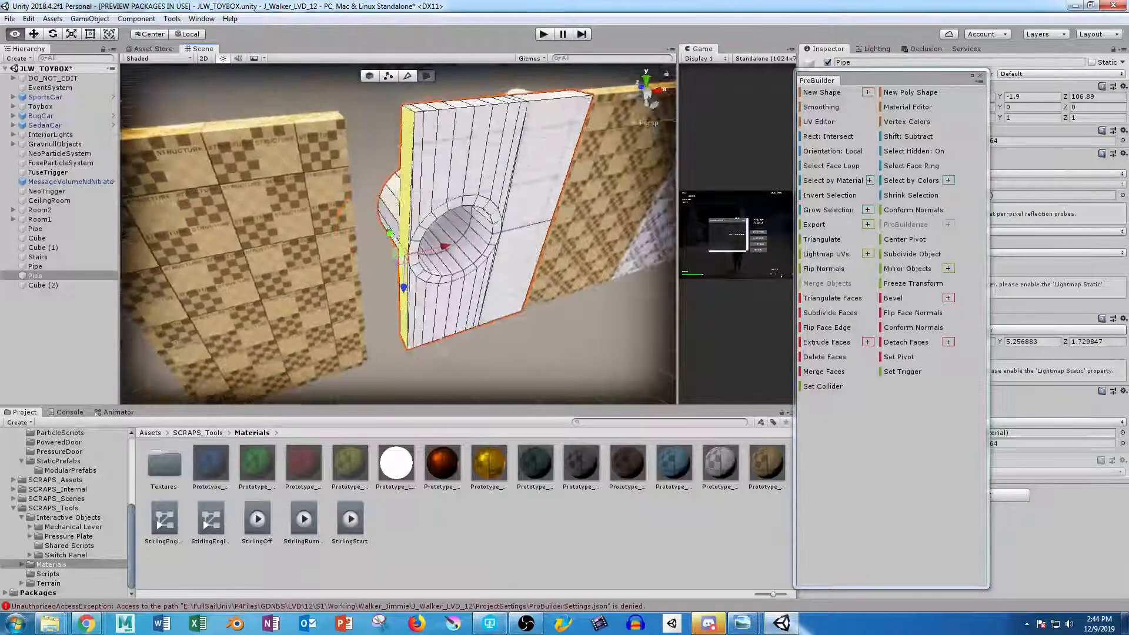
pyautogui.moveTo(400, 253); pyautogui.dragTo(429, 249)
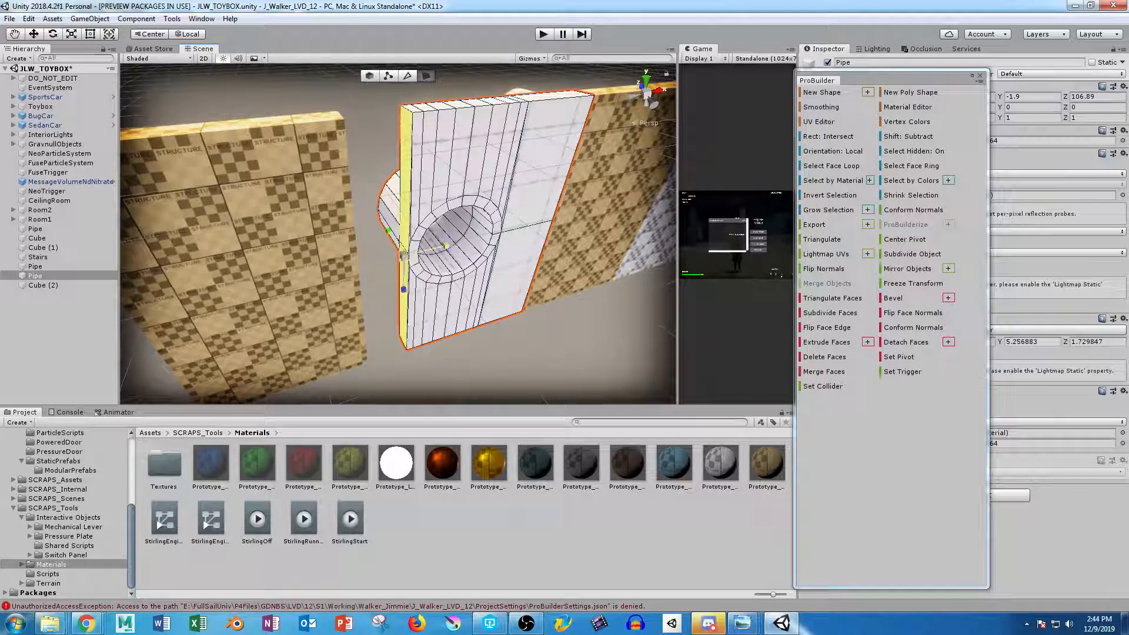
pyautogui.moveTo(444, 246); pyautogui.dragTo(395, 257)
pyautogui.moveTo(504, 271); pyautogui.dragTo(504, 272, button='right')
pyautogui.press('s')
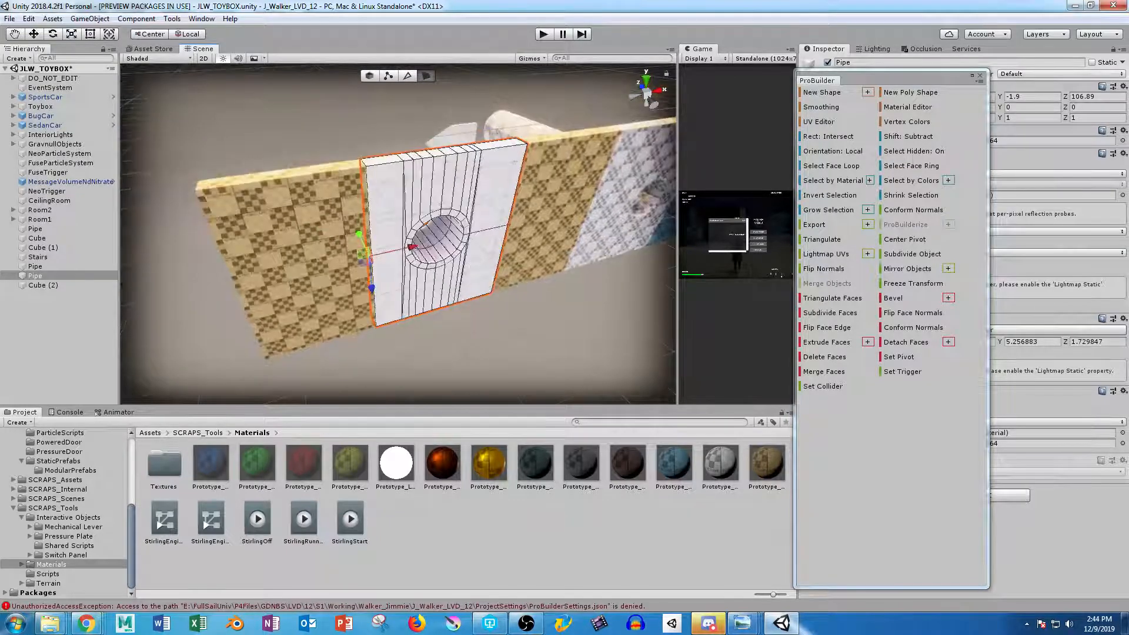
# - Select the loop of faces around the pipe opening, extrude it outward into a raised rim and deselect the wall
pyautogui.click(517, 317)
pyautogui.keyDown('alt'); pyautogui.moveTo(518, 318); pyautogui.dragTo(391, 217); pyautogui.keyUp('alt')
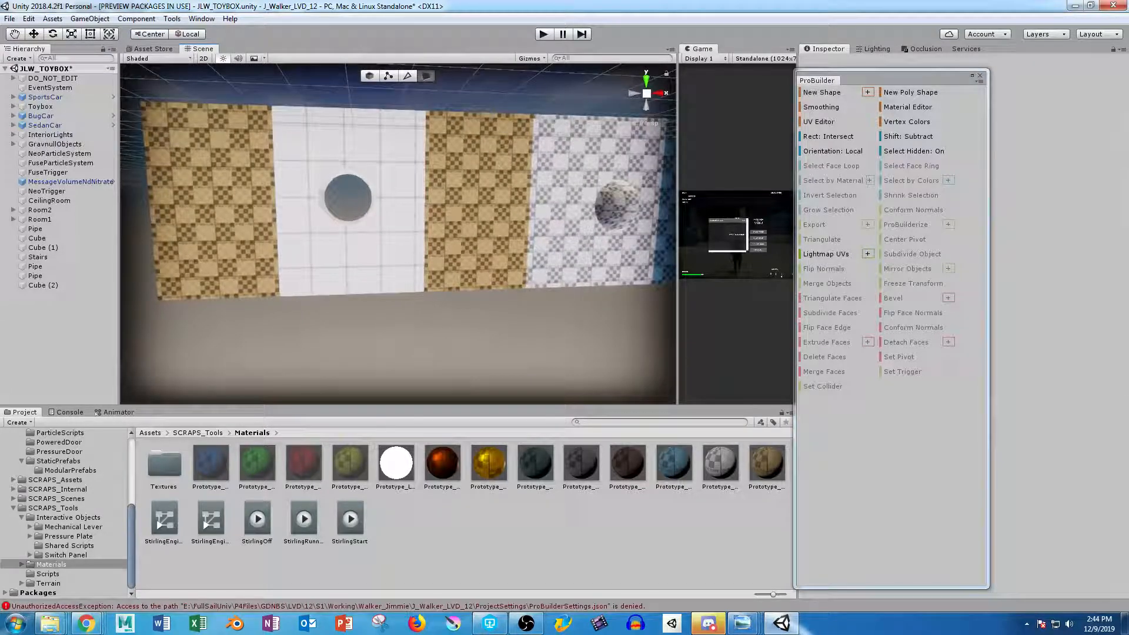
pyautogui.moveTo(447, 223); pyautogui.dragTo(324, 254, button='middle')
pyautogui.keyDown('alt'); pyautogui.moveTo(323, 254); pyautogui.dragTo(465, 252); pyautogui.keyUp('alt')
pyautogui.moveTo(329, 235); pyautogui.dragTo(423, 228, button='middle')
pyautogui.click(296, 180)
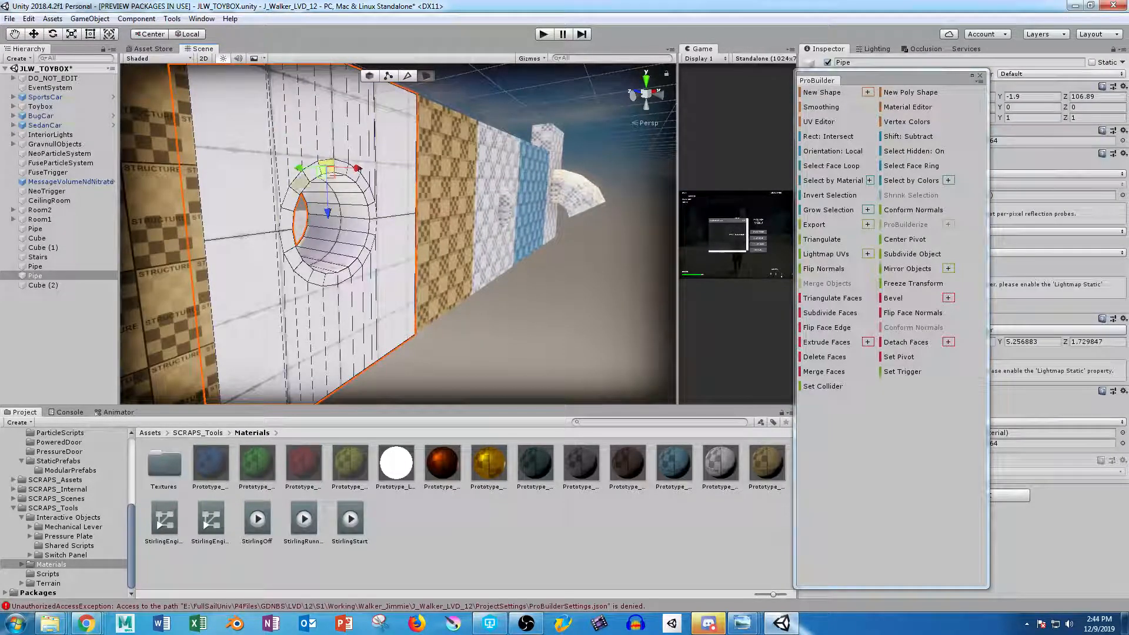
pyautogui.keyDown('shift'); pyautogui.doubleClick(291, 197); pyautogui.keyUp('shift')
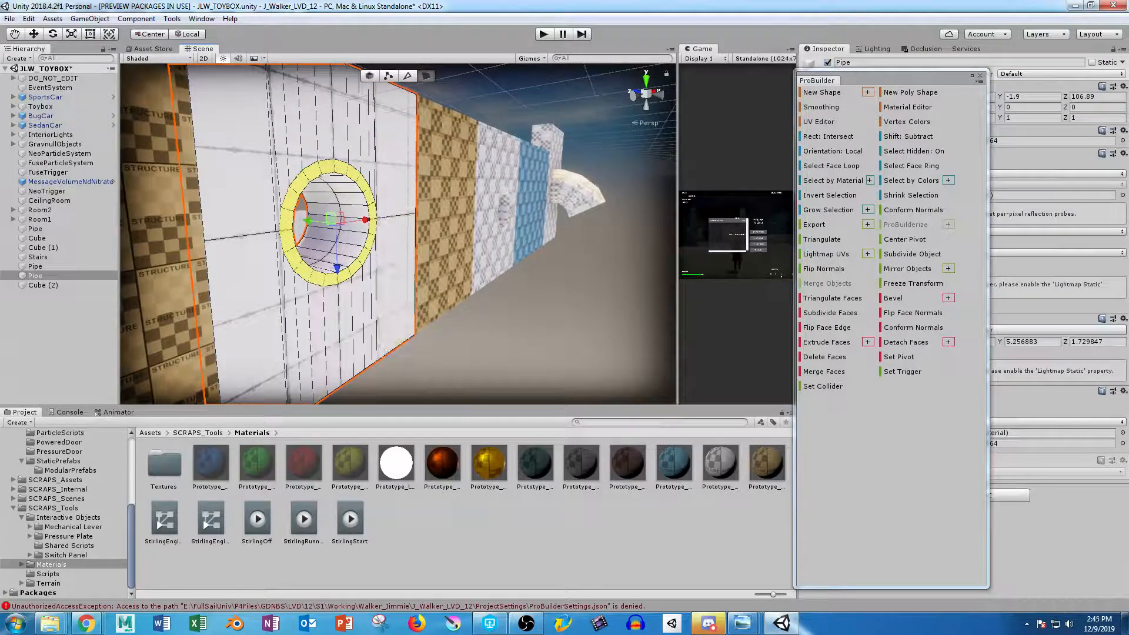
pyautogui.keyDown('alt'); pyautogui.moveTo(356, 226); pyautogui.dragTo(320, 267); pyautogui.keyUp('alt')
pyautogui.scroll(-5, 398, 233)
pyautogui.click(470, 330)
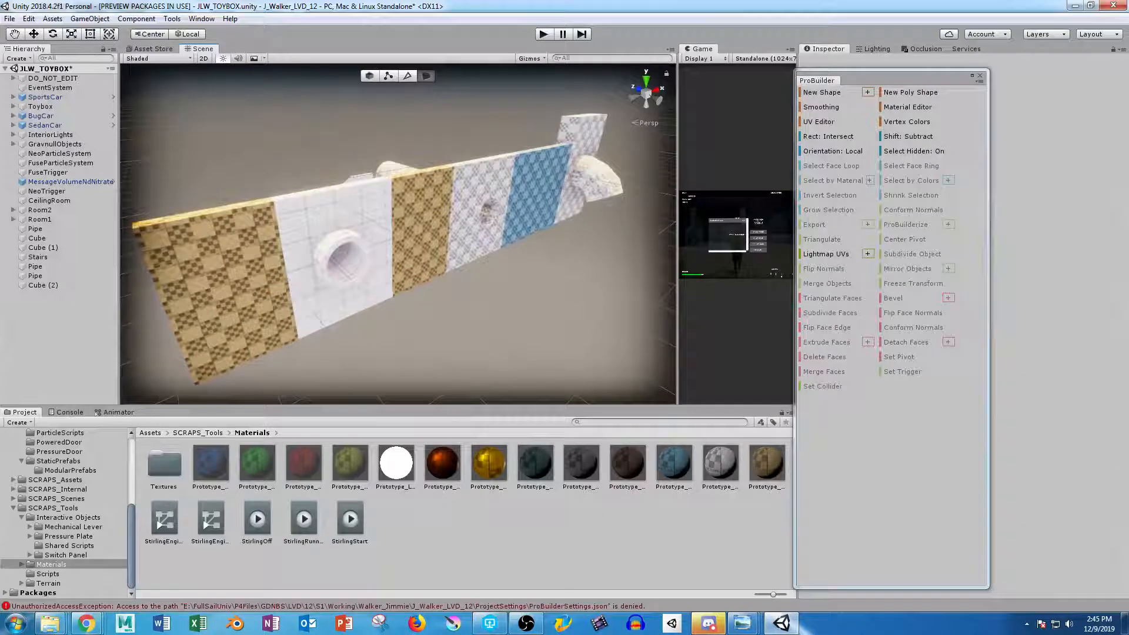
# - Examine the pipe-opening wall in line with the rest of the existing wall pieces
pyautogui.keyDown('alt'); pyautogui.moveTo(470, 265); pyautogui.dragTo(335, 259); pyautogui.keyUp('alt')
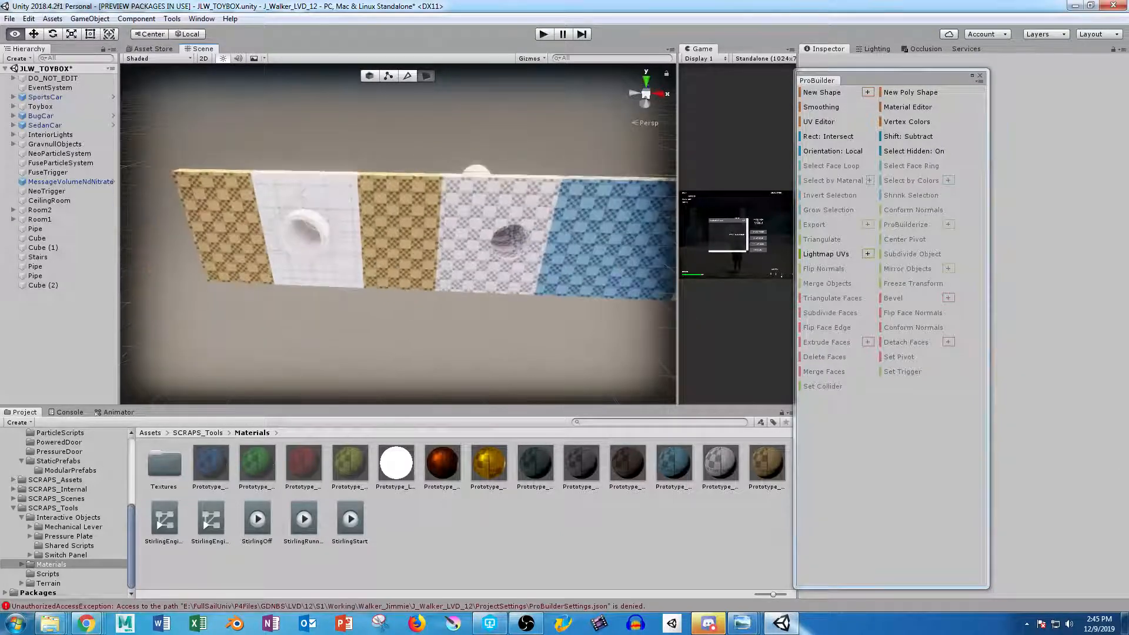
pyautogui.scroll(-3, 398, 234)
pyautogui.moveTo(398, 233); pyautogui.dragTo(313, 265, button='middle')
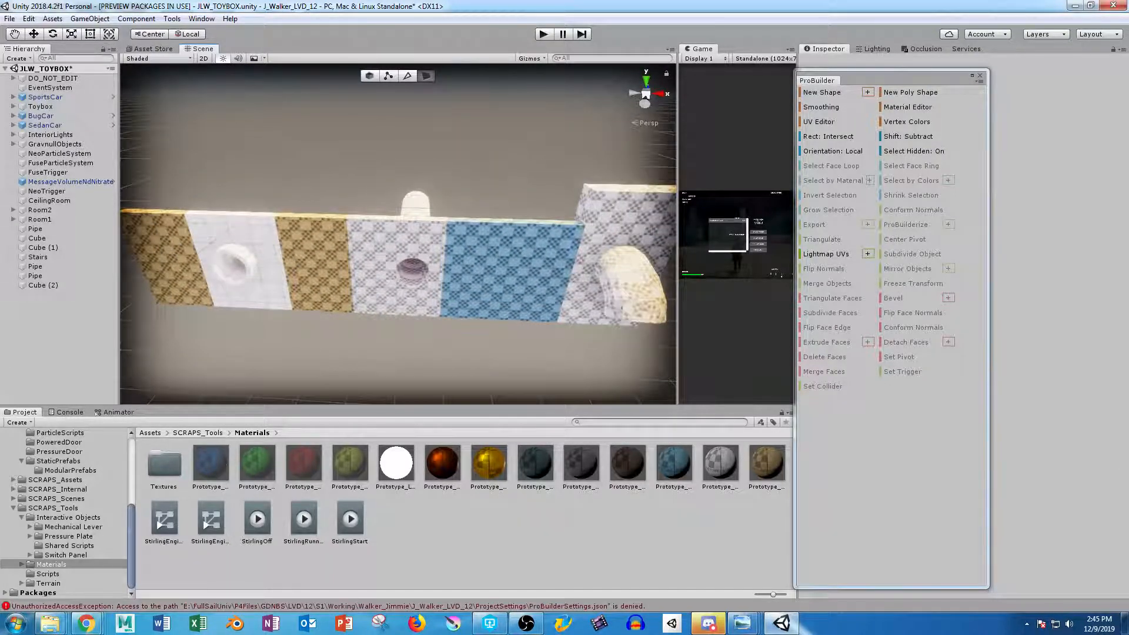
pyautogui.keyDown('alt'); pyautogui.moveTo(633, 324); pyautogui.dragTo(412, 323, button='right'); pyautogui.keyUp('alt')
pyautogui.keyDown('alt'); pyautogui.moveTo(412, 323); pyautogui.dragTo(320, 365, button='middle'); pyautogui.keyUp('alt')
pyautogui.keyDown('alt'); pyautogui.moveTo(320, 364); pyautogui.dragTo(782, 376); pyautogui.keyUp('alt')
pyautogui.moveTo(470, 194); pyautogui.dragTo(464, 388, button='middle')
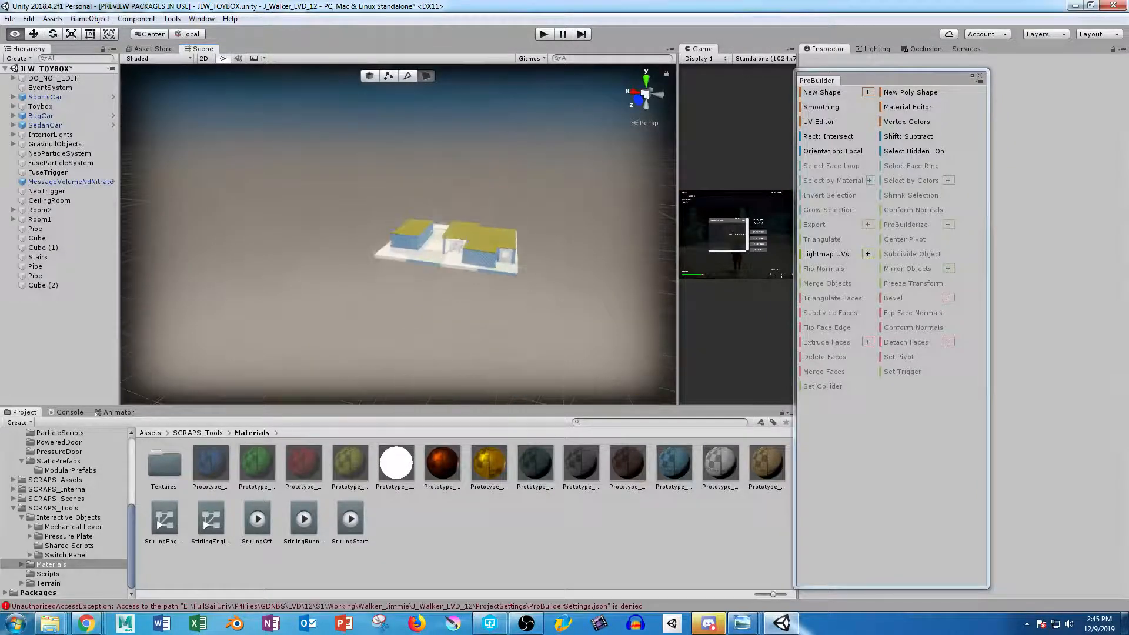
# - Create a new ProBuilder cube on the open tiled floor beside the buildings
pyautogui.click(411, 228)
pyautogui.keyDown('alt'); pyautogui.moveTo(412, 228); pyautogui.dragTo(500, 258, button='right'); pyautogui.keyUp('alt')
pyautogui.keyDown('alt'); pyautogui.moveTo(400, 276); pyautogui.dragTo(573, 393); pyautogui.keyUp('alt')
pyautogui.keyDown('alt'); pyautogui.moveTo(500, 258); pyautogui.dragTo(471, 313, button='right'); pyautogui.keyUp('alt')
pyautogui.press('a')
pyautogui.press('w')
pyautogui.press('w')
pyautogui.click(821, 93)
pyautogui.press('s')
pyautogui.moveTo(398, 234); pyautogui.dragTo(412, 234, button='right')
pyautogui.press('g')
pyautogui.moveTo(389, 138); pyautogui.dragTo(284, 243)
pyautogui.press('r')
pyautogui.press('w')
pyautogui.keyDown('alt'); pyautogui.moveTo(285, 243); pyautogui.dragTo(330, 243, button='right'); pyautogui.keyUp('alt')
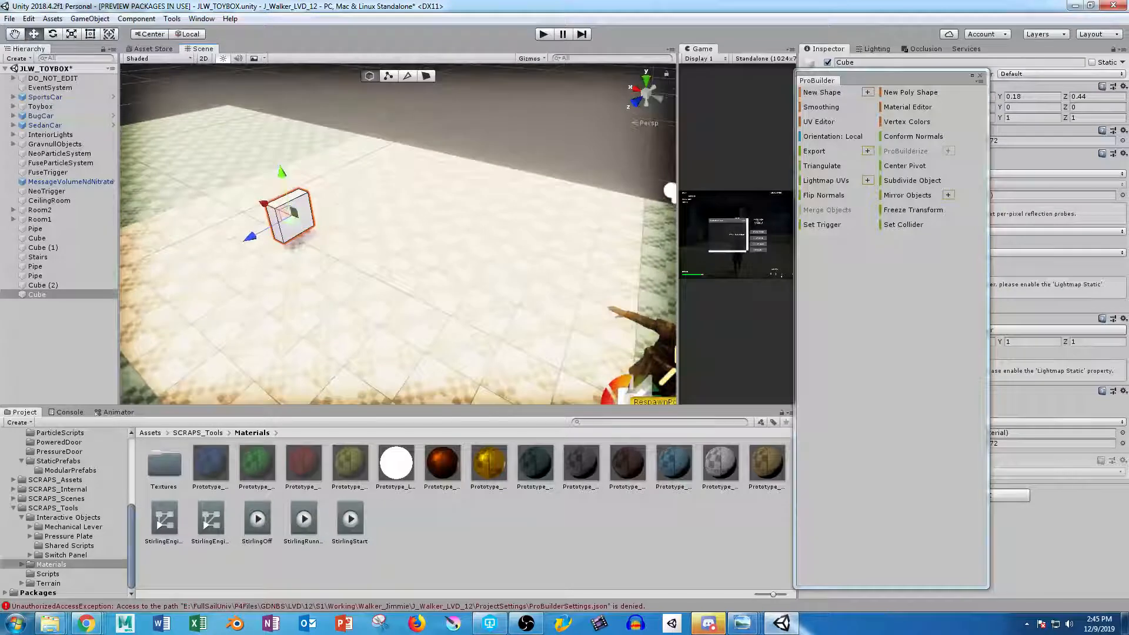
# - Vertex-snap the new cube onto the floor at Y 0 and Z 0.77
pyautogui.press('v')
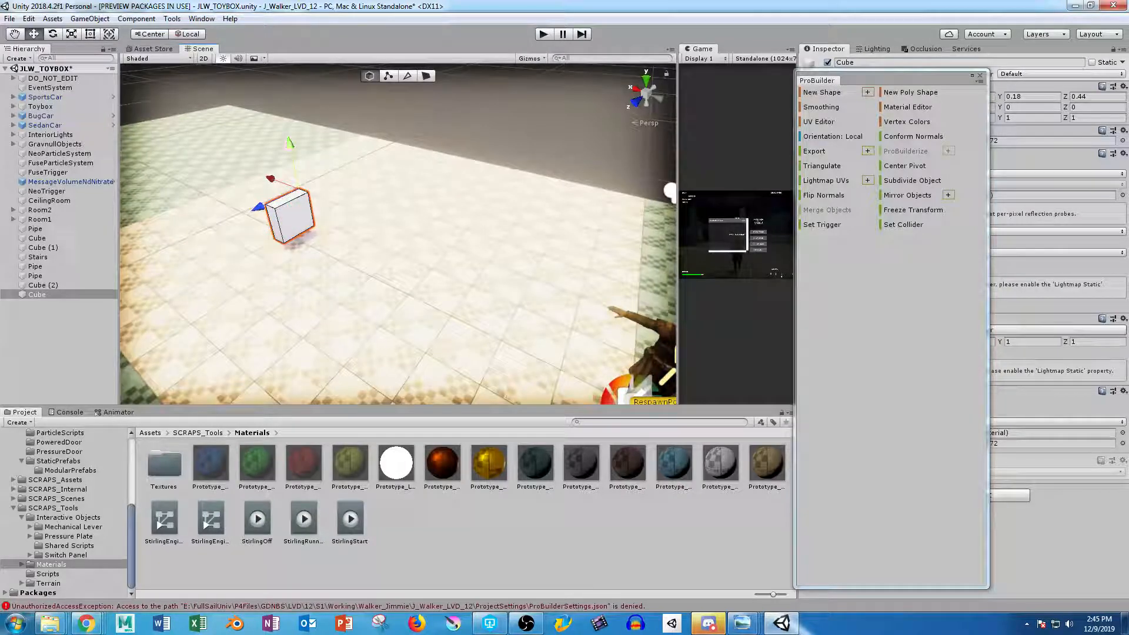
pyautogui.moveTo(290, 143)
pyautogui.mouseDown()
pyautogui.moveTo(300, 189)
pyautogui.moveTo(290, 145)
pyautogui.mouseUp()
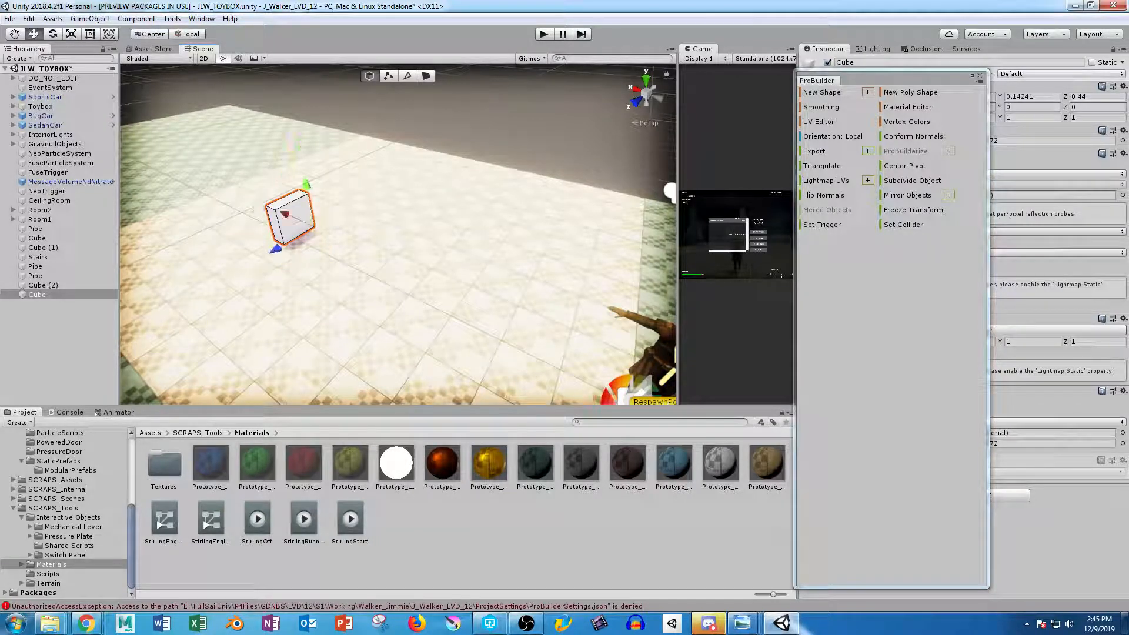
pyautogui.moveTo(314, 226); pyautogui.dragTo(170, 259)
pyautogui.press('f')
pyautogui.keyDown('alt'); pyautogui.scroll(-8, 398, 234); pyautogui.keyUp('alt')
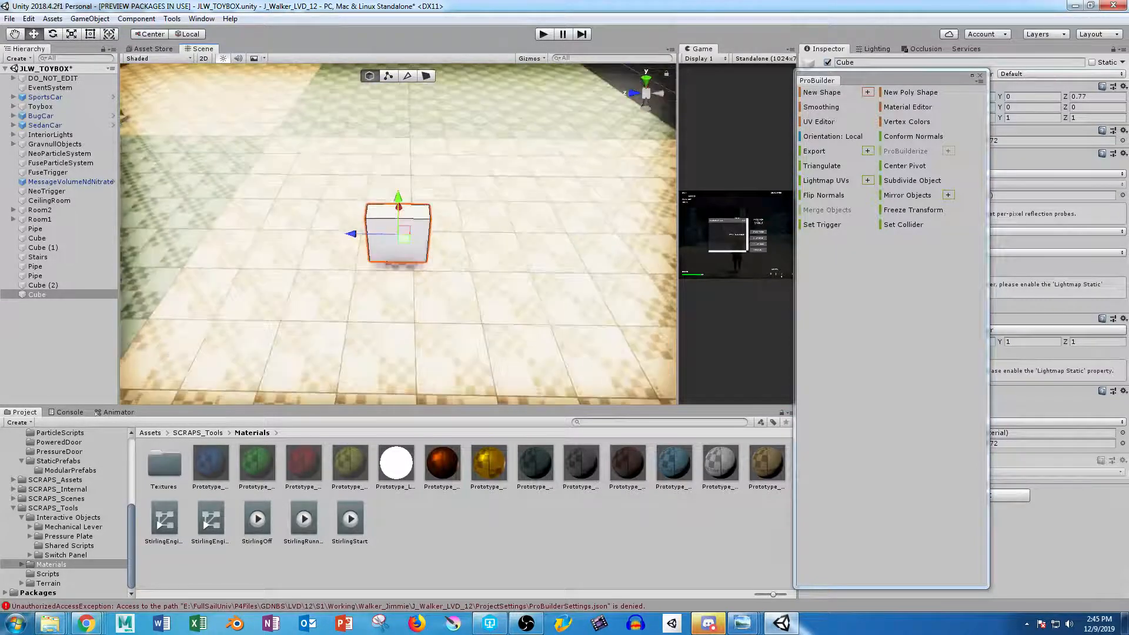
# - Duplicate the cube and move the copy alongside the original to Z 1.79
pyautogui.hotkey('ctrl', 'd')
pyautogui.moveTo(350, 234); pyautogui.dragTo(294, 233)
pyautogui.moveTo(293, 233); pyautogui.dragTo(318, 227, button='middle')
pyautogui.keyDown('alt'); pyautogui.moveTo(317, 227); pyautogui.dragTo(406, 227, button='right'); pyautogui.keyUp('alt')
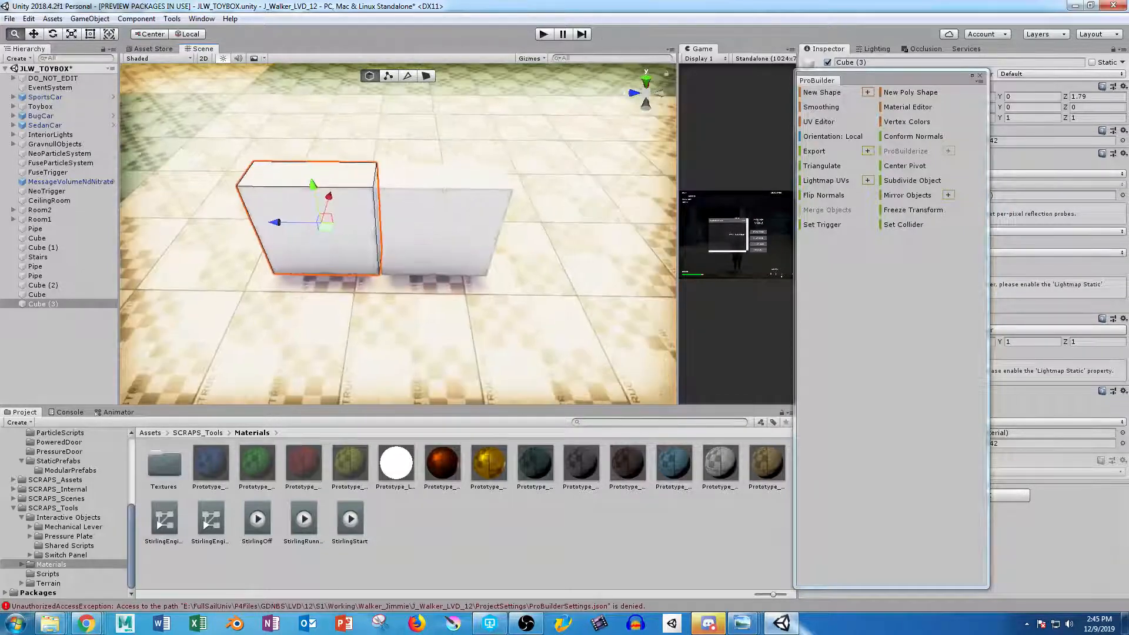
pyautogui.moveTo(325, 224); pyautogui.dragTo(382, 238, button='middle')
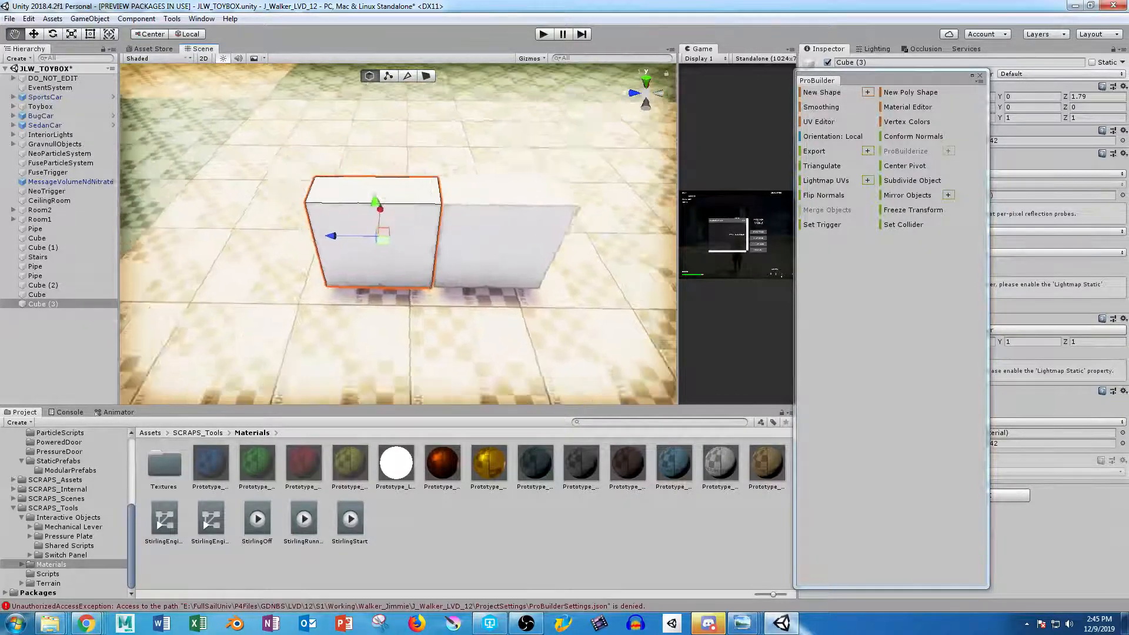
# - Duplicate both cubes together and move the copies along the Z axis to form a row of four
pyautogui.scroll(-5, 382, 238)
pyautogui.keyDown('shift'); pyautogui.click(470, 235); pyautogui.keyUp('shift')
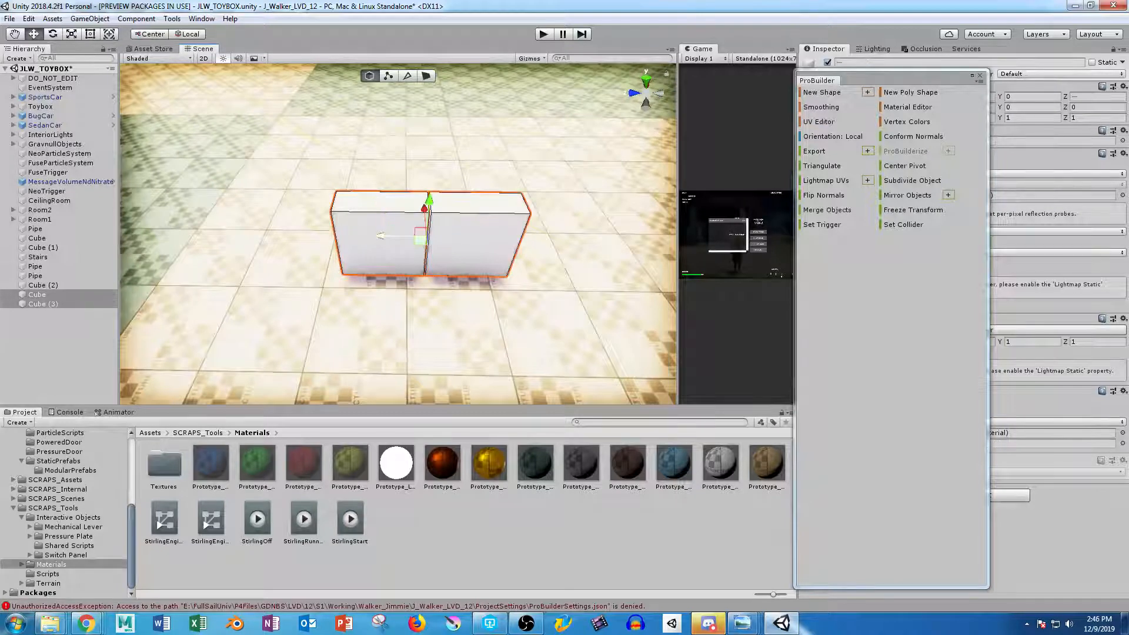
pyautogui.hotkey('ctrl', 'd')
pyautogui.moveTo(381, 235); pyautogui.dragTo(212, 233)
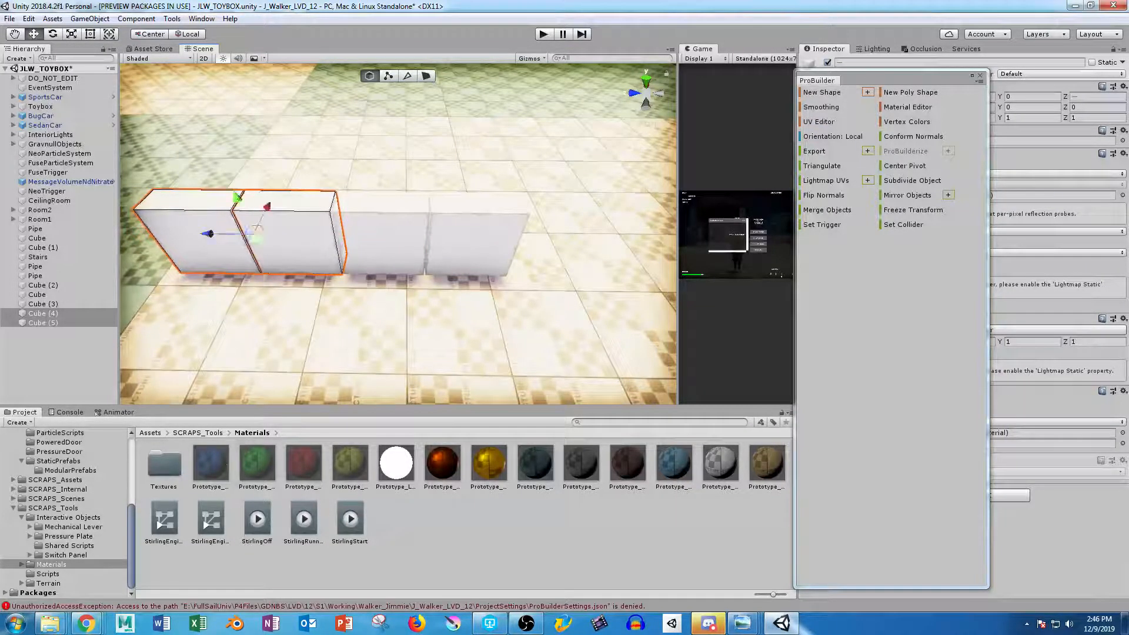
# - Duplicate all four cubes and vertex-snap the copies on top of the row as a second layer at Y 1
pyautogui.keyDown('shift'); pyautogui.click(470, 235); pyautogui.keyUp('shift')
pyautogui.keyDown('shift'); pyautogui.click(382, 236); pyautogui.keyUp('shift')
pyautogui.keyDown('alt'); pyautogui.moveTo(344, 234); pyautogui.dragTo(435, 106); pyautogui.keyUp('alt')
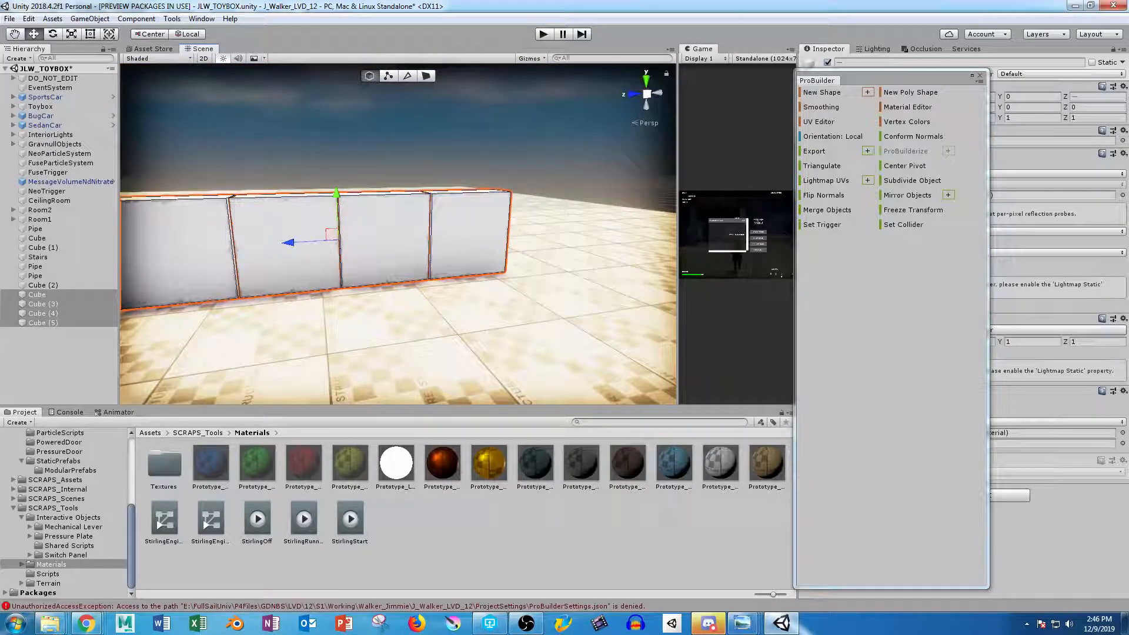
pyautogui.hotkey('ctrl', 'd')
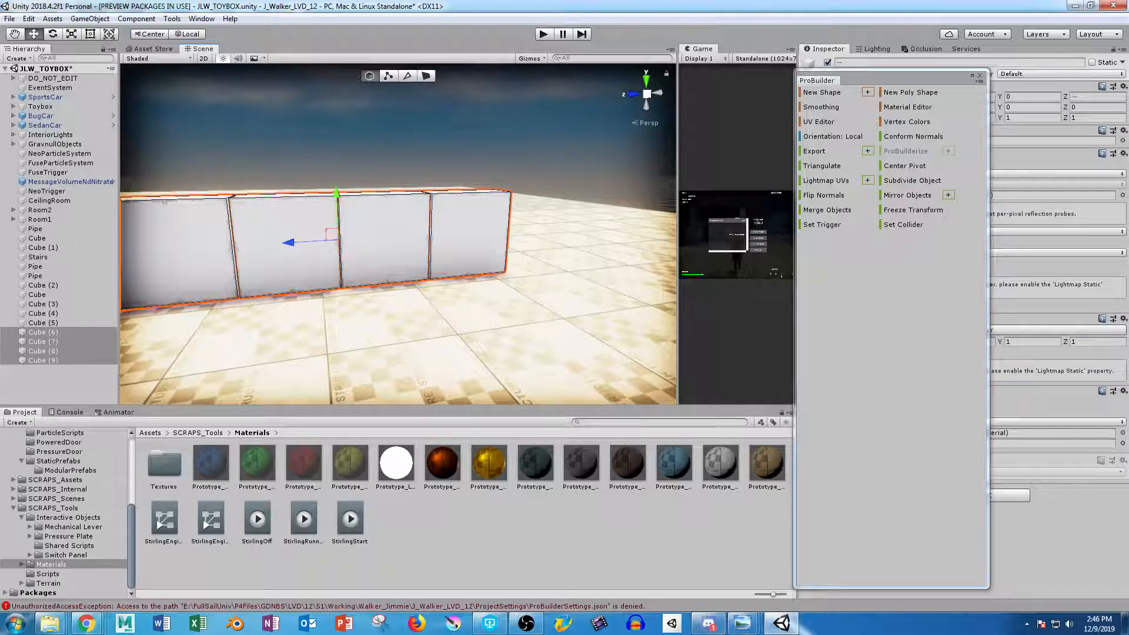
pyautogui.press('v')
pyautogui.moveTo(504, 271); pyautogui.dragTo(510, 191)
# - Duplicate the second layer of cubes and vertex-snap the copies on top as a third layer at Y 2
pyautogui.hotkey('ctrl', 'd')
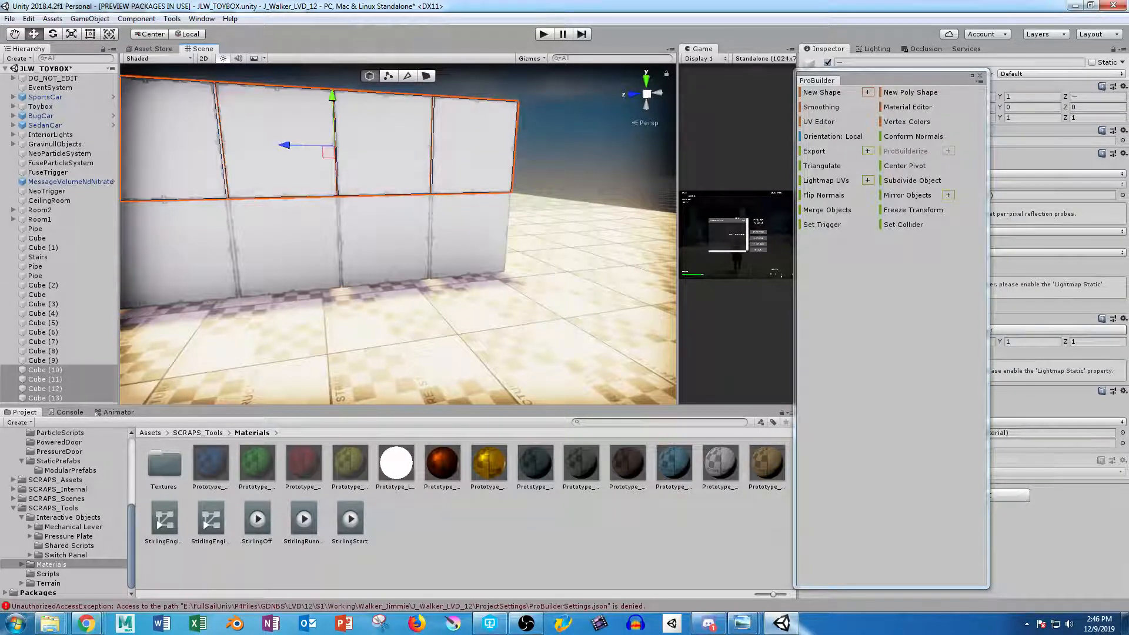
pyautogui.press('f')
pyautogui.press('v')
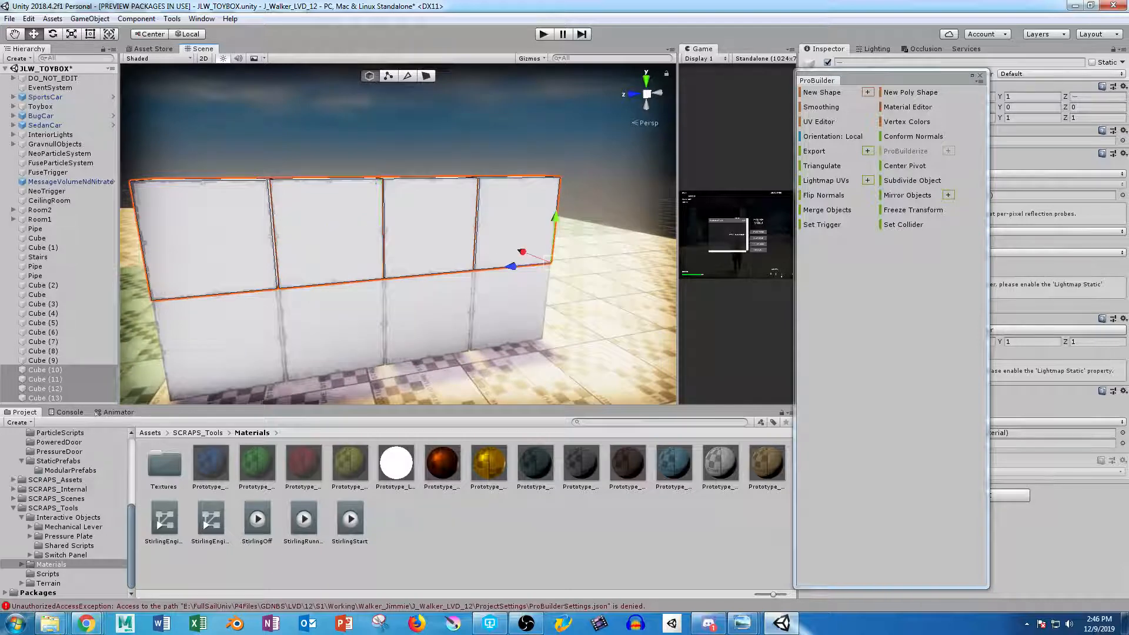
pyautogui.moveTo(547, 263); pyautogui.dragTo(563, 176)
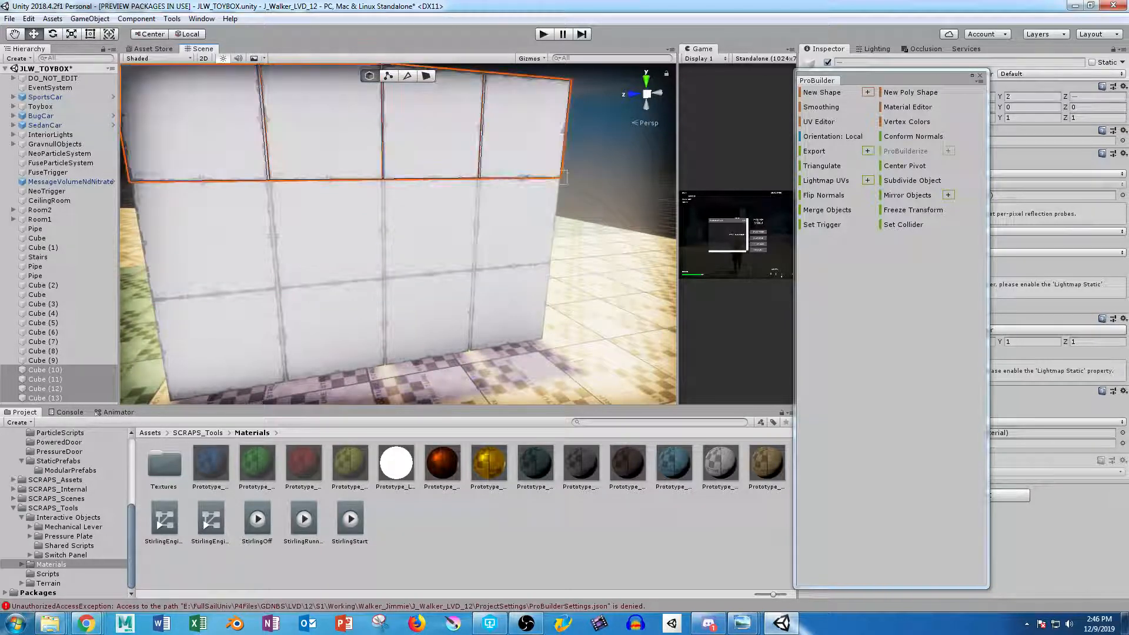
# - Duplicate the third layer of cubes and vertex-snap the copies on top as a fourth layer at Y 3
pyautogui.press('f')
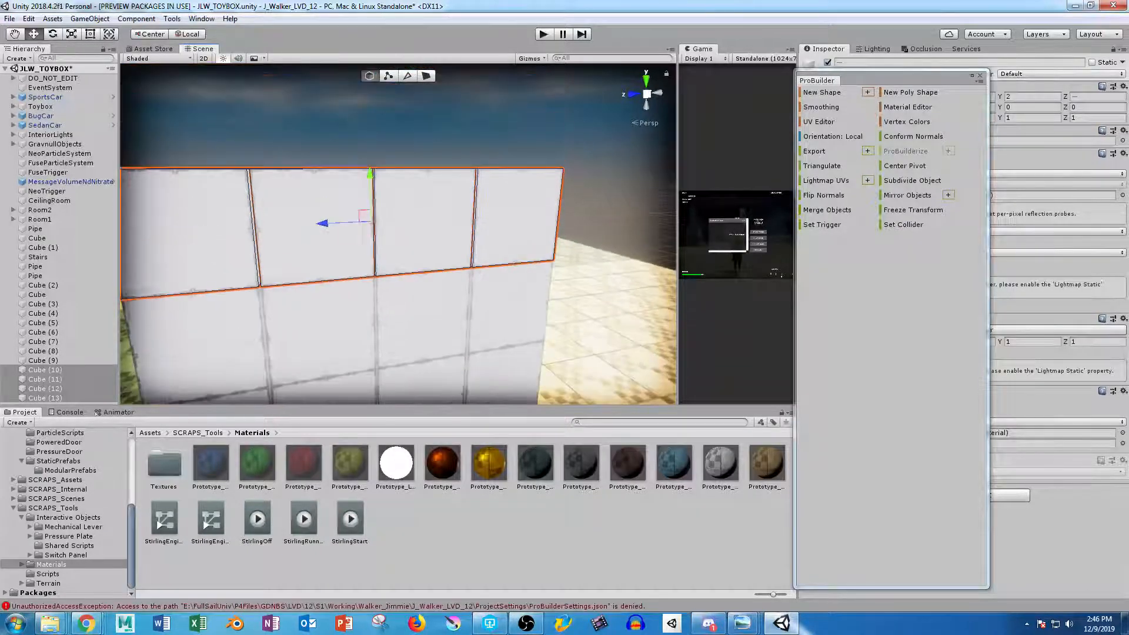
pyautogui.hotkey('ctrl', 'd')
pyautogui.moveTo(550, 257); pyautogui.dragTo(562, 168)
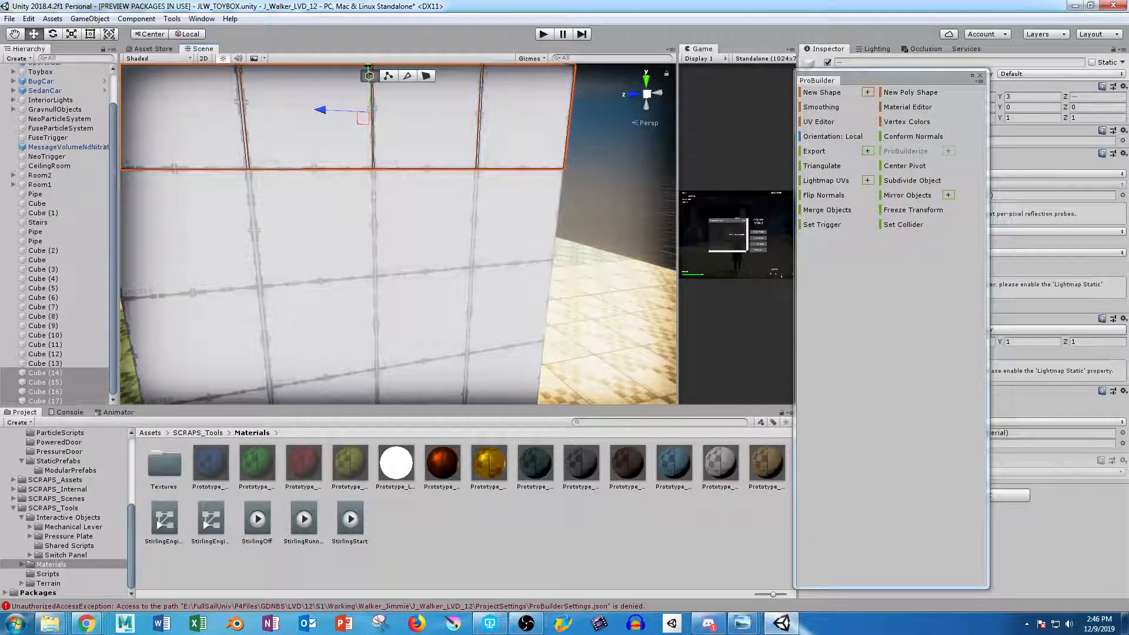
# - Duplicate the bottom corner cube and move the copy outward along the Z axis to Z -0.27
pyautogui.press('s')
pyautogui.moveTo(453, 320); pyautogui.dragTo(453, 319, button='right')
pyautogui.click(453, 320)
pyautogui.press('d')
pyautogui.hotkey('ctrl', 'd')
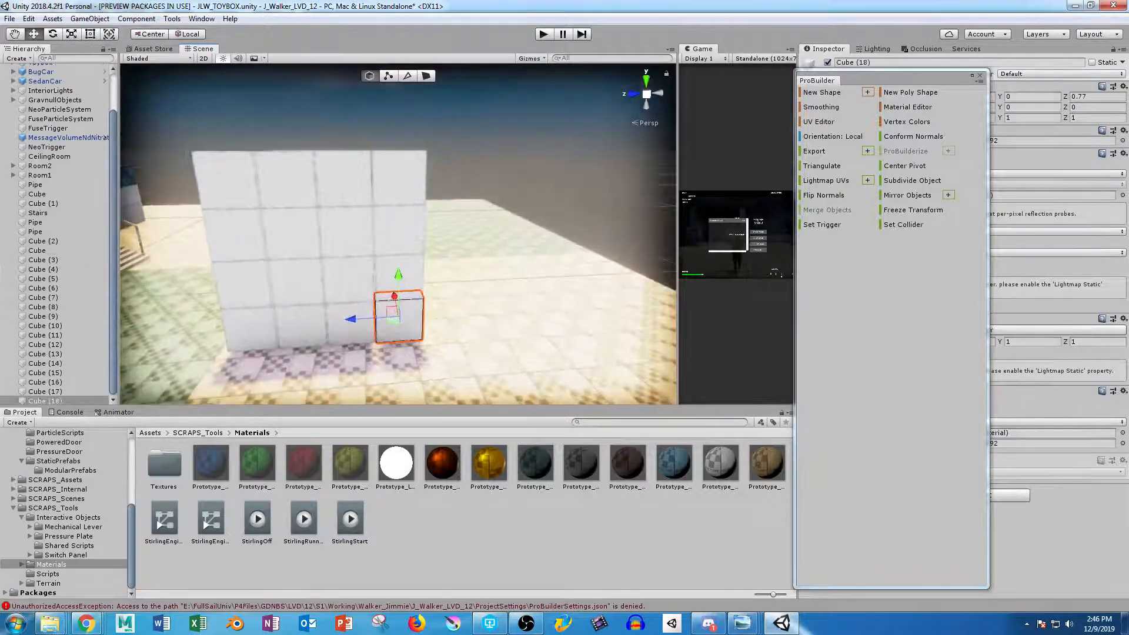
pyautogui.keyDown('ctrl'); pyautogui.moveTo(353, 318); pyautogui.dragTo(398, 316); pyautogui.keyUp('ctrl')
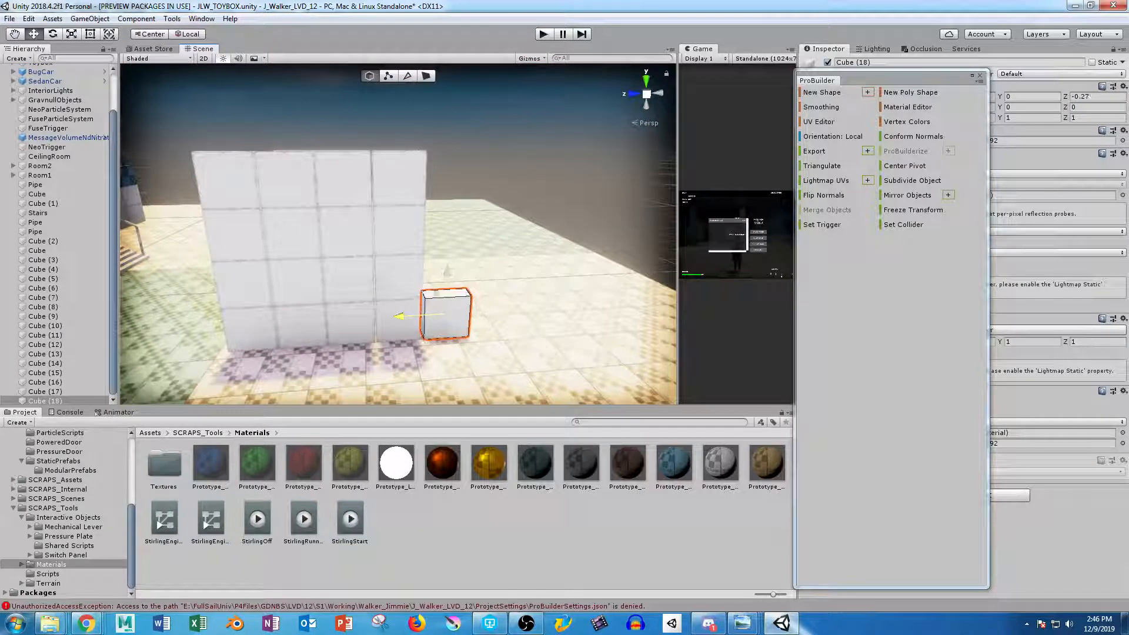
# - Raise the new cube's top face above the wall and extrude it across the top beyond the far edge
pyautogui.click(425, 76)
pyautogui.click(446, 294)
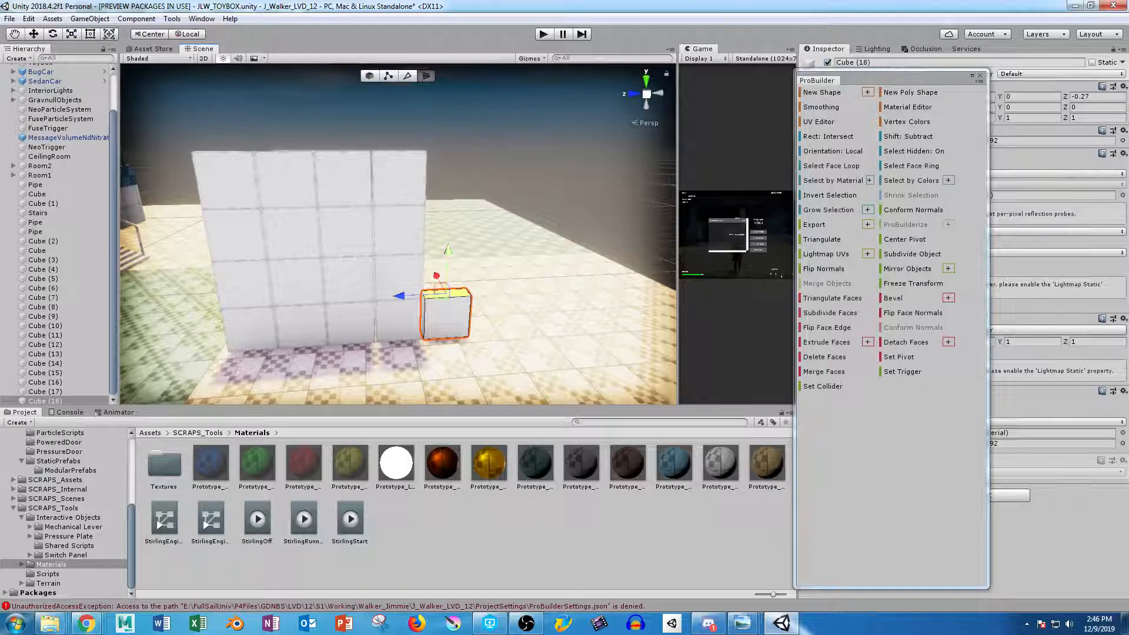
pyautogui.moveTo(448, 252); pyautogui.dragTo(457, 49)
pyautogui.keyDown('shift'); pyautogui.moveTo(383, 123); pyautogui.dragTo(85, 121); pyautogui.keyUp('shift')
pyautogui.press('f')
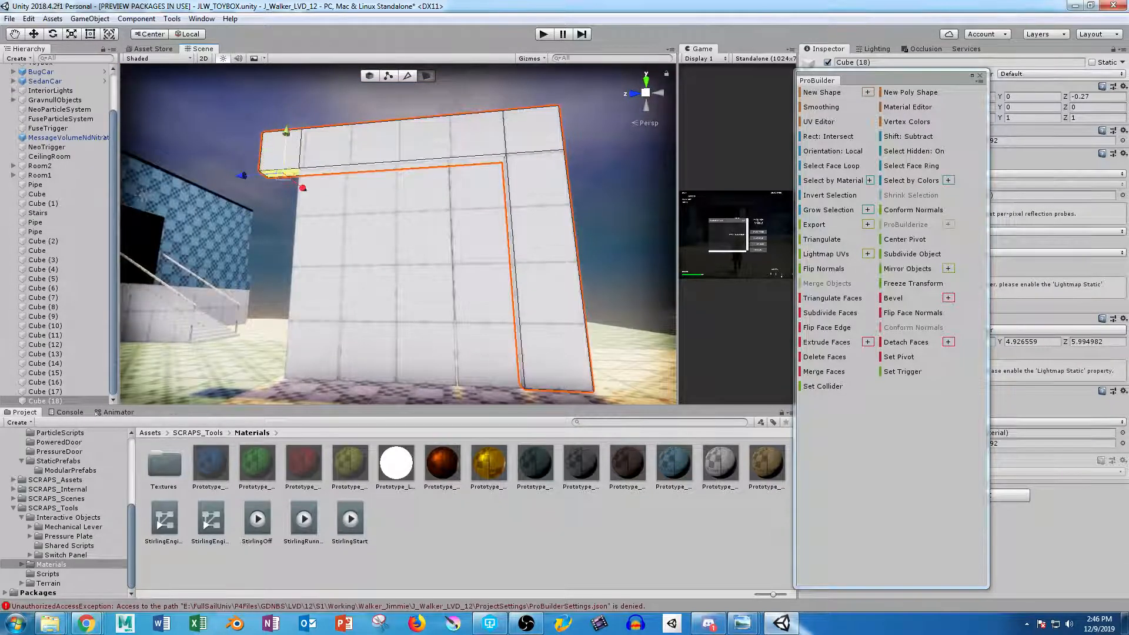
# - Extrude the underside of the beam's overhanging end down to the floor as the frame's second leg
pyautogui.keyDown('shift'); pyautogui.moveTo(285, 150); pyautogui.dragTo(270, 365); pyautogui.keyUp('shift')
pyautogui.keyDown('alt'); pyautogui.moveTo(376, 236); pyautogui.dragTo(470, 306); pyautogui.keyUp('alt')
pyautogui.keyDown('alt'); pyautogui.moveTo(470, 306); pyautogui.dragTo(611, 286, button='right'); pyautogui.keyUp('alt')
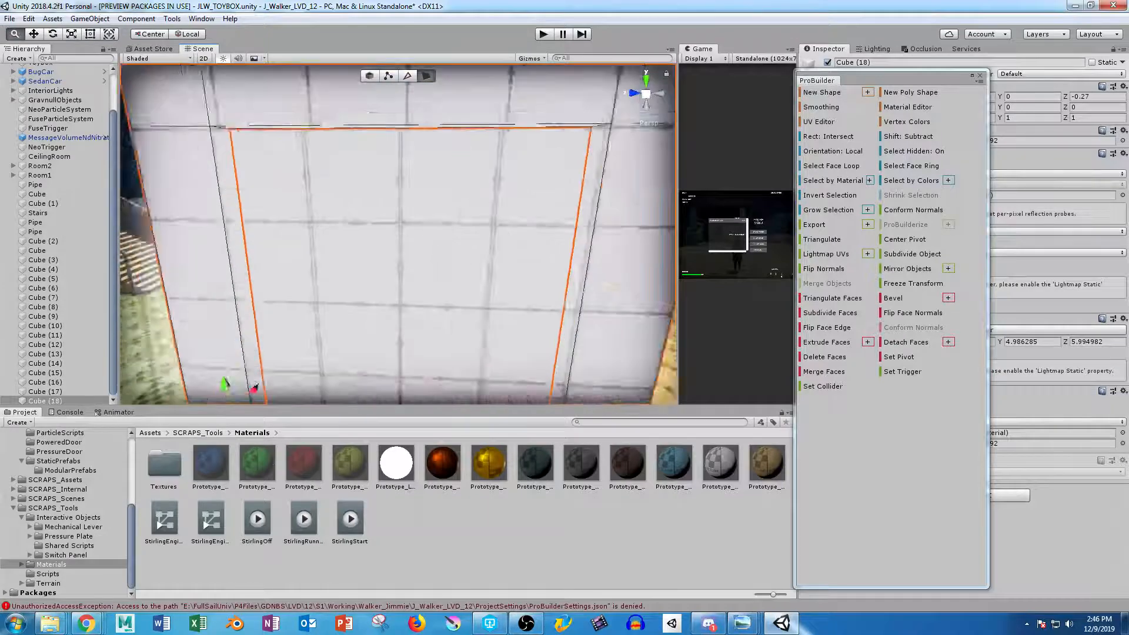
pyautogui.moveTo(194, 286); pyautogui.dragTo(364, 278, button='middle')
pyautogui.keyDown('alt'); pyautogui.moveTo(364, 278); pyautogui.dragTo(264, 271); pyautogui.keyUp('alt')
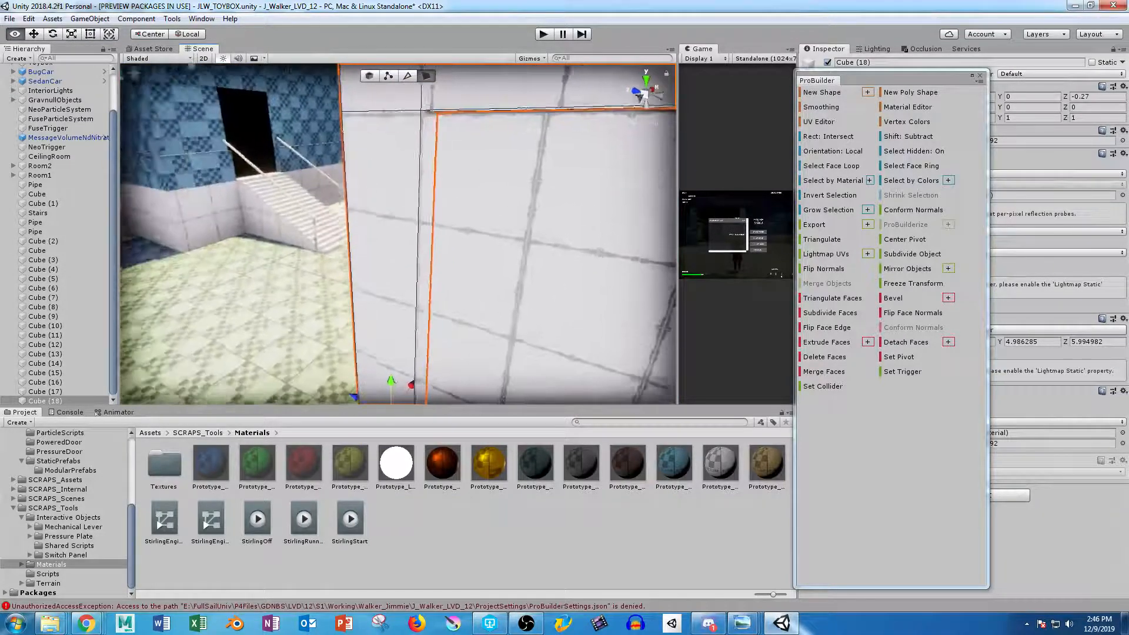
pyautogui.moveTo(265, 270); pyautogui.dragTo(205, 247, button='right')
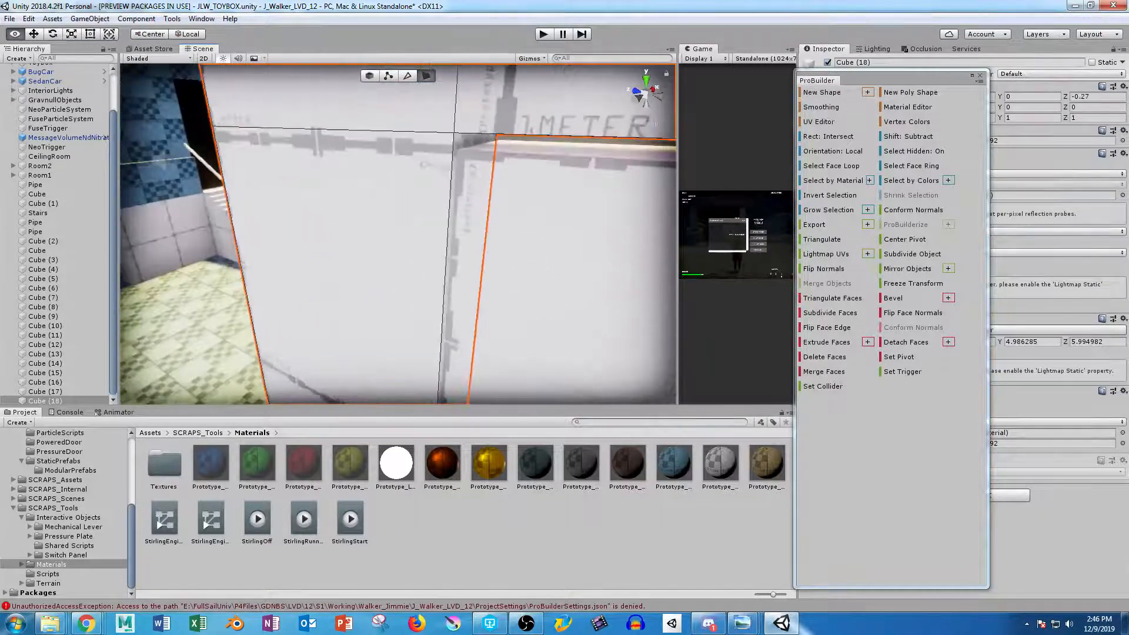
pyautogui.click(464, 236)
pyautogui.keyDown('alt'); pyautogui.moveTo(465, 235); pyautogui.dragTo(544, 203); pyautogui.keyUp('alt')
pyautogui.moveTo(544, 203); pyautogui.dragTo(558, 200, button='middle')
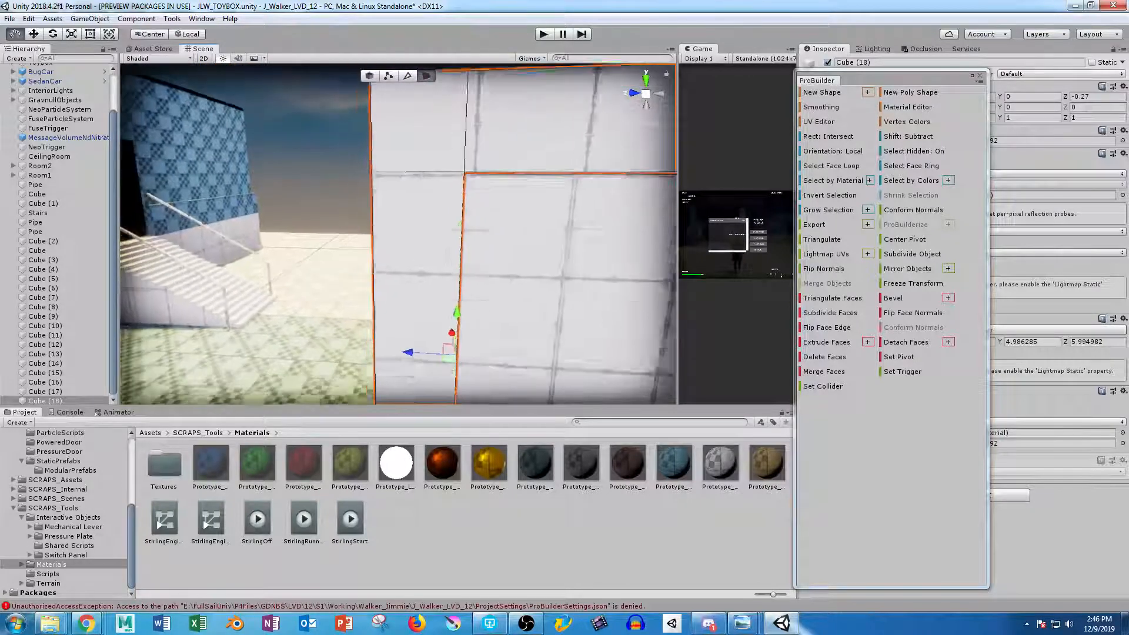
pyautogui.moveTo(425, 356); pyautogui.dragTo(429, 315, button='middle')
pyautogui.moveTo(456, 268); pyautogui.dragTo(455, 267)
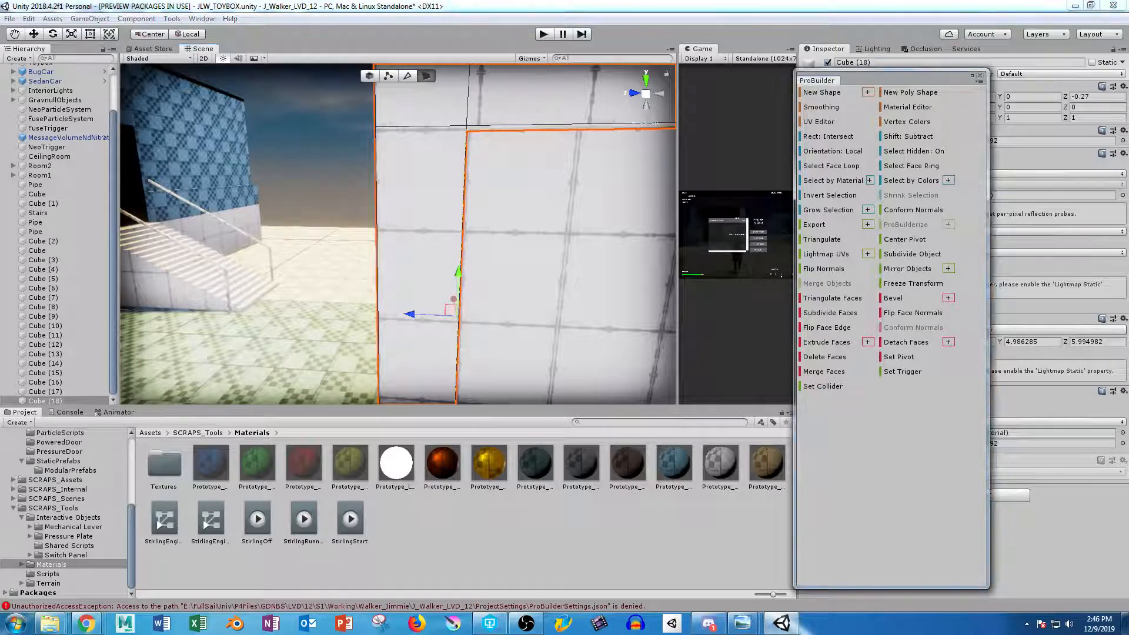
# - Close ProBuilder, select all sixteen cubes inside the frame and enable Convex on their mesh colliders
pyautogui.click(980, 76)
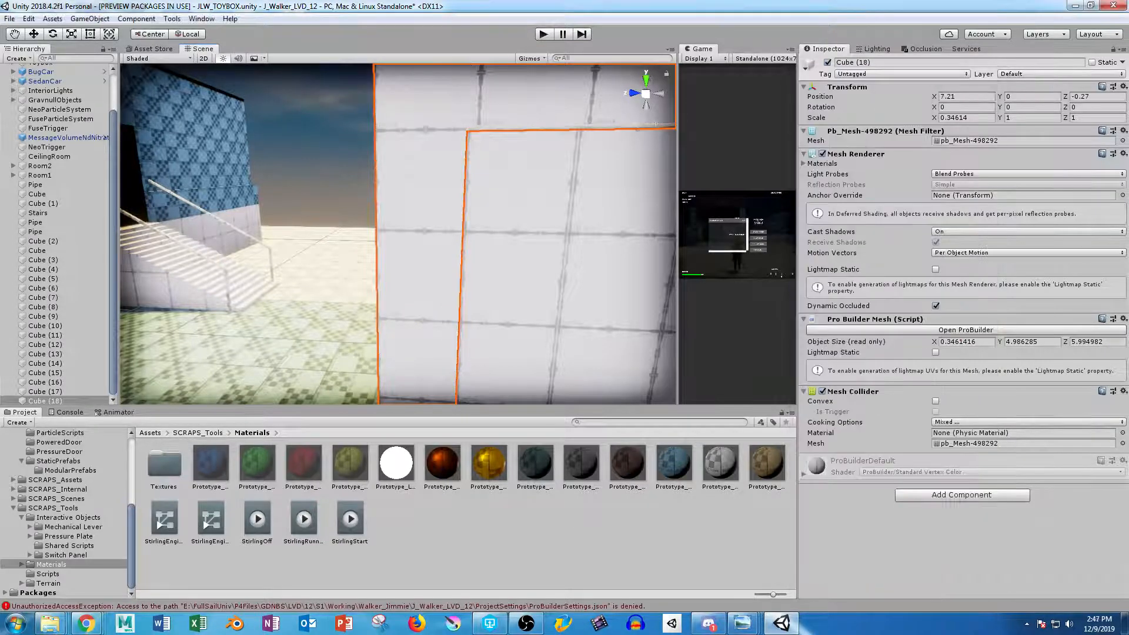
pyautogui.moveTo(467, 226); pyautogui.dragTo(323, 182, button='middle')
pyautogui.click(469, 134)
pyautogui.scroll(-6, 397, 234)
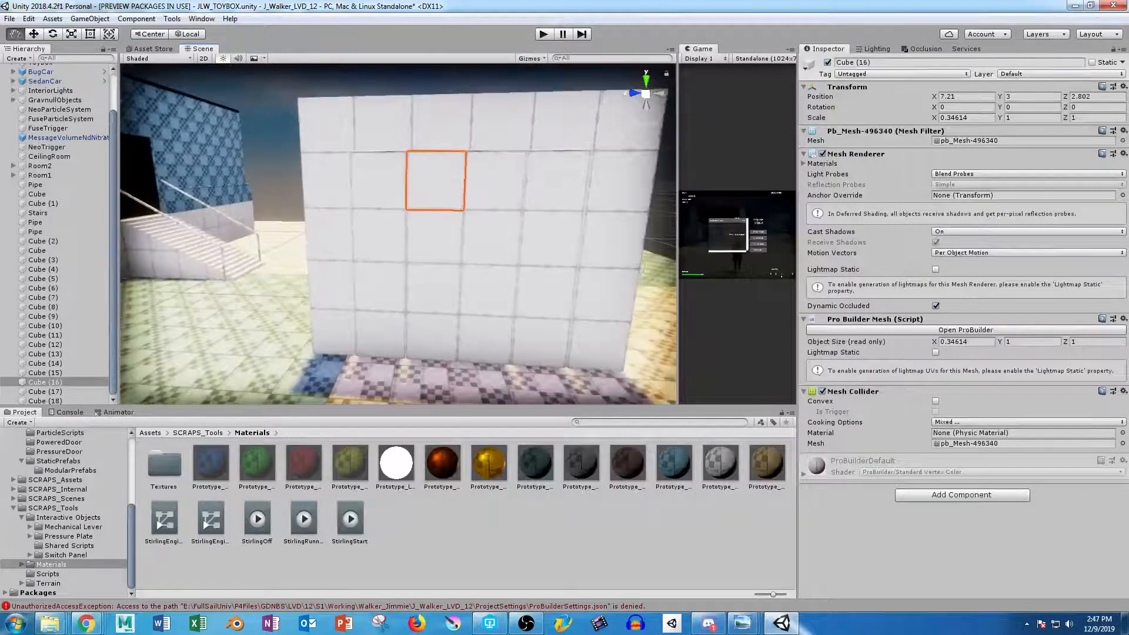
pyautogui.moveTo(436, 180); pyautogui.dragTo(397, 163, button='middle')
pyautogui.click(340, 163)
pyautogui.keyDown('shift'); pyautogui.click(397, 163); pyautogui.keyUp('shift')
pyautogui.keyDown('shift'); pyautogui.click(456, 163); pyautogui.keyUp('shift')
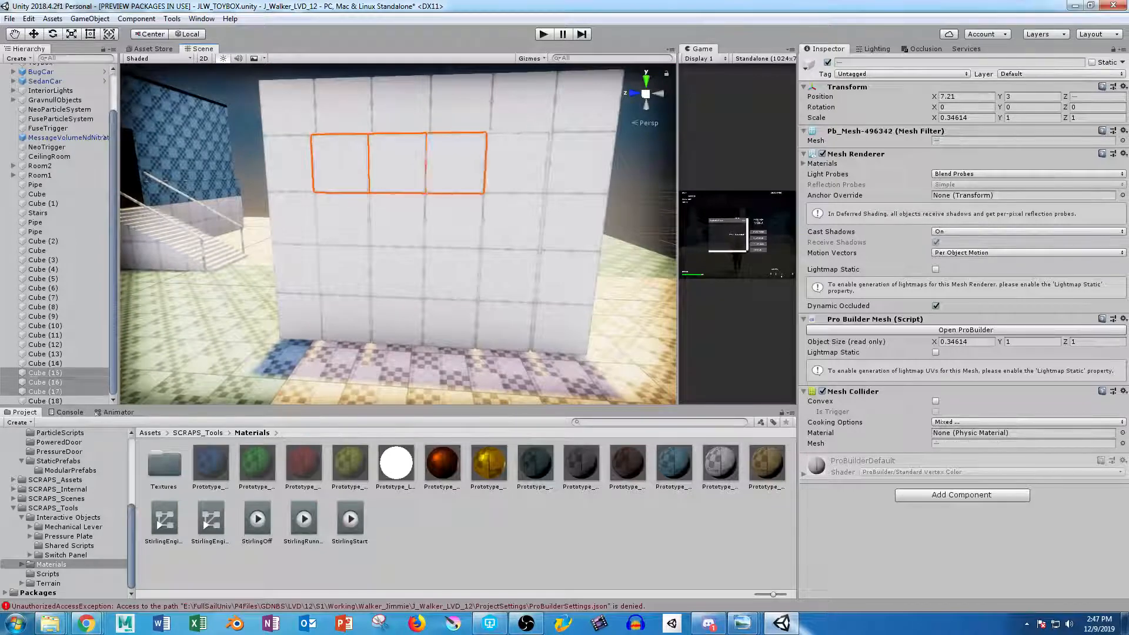
pyautogui.keyDown('shift'); pyautogui.click(512, 221); pyautogui.keyUp('shift')
pyautogui.keyDown('shift'); pyautogui.click(454, 220); pyautogui.keyUp('shift')
pyautogui.keyDown('shift'); pyautogui.click(396, 219); pyautogui.keyUp('shift')
pyautogui.keyDown('shift'); pyautogui.click(342, 219); pyautogui.keyUp('shift')
pyautogui.keyDown('shift'); pyautogui.click(345, 270); pyautogui.keyUp('shift')
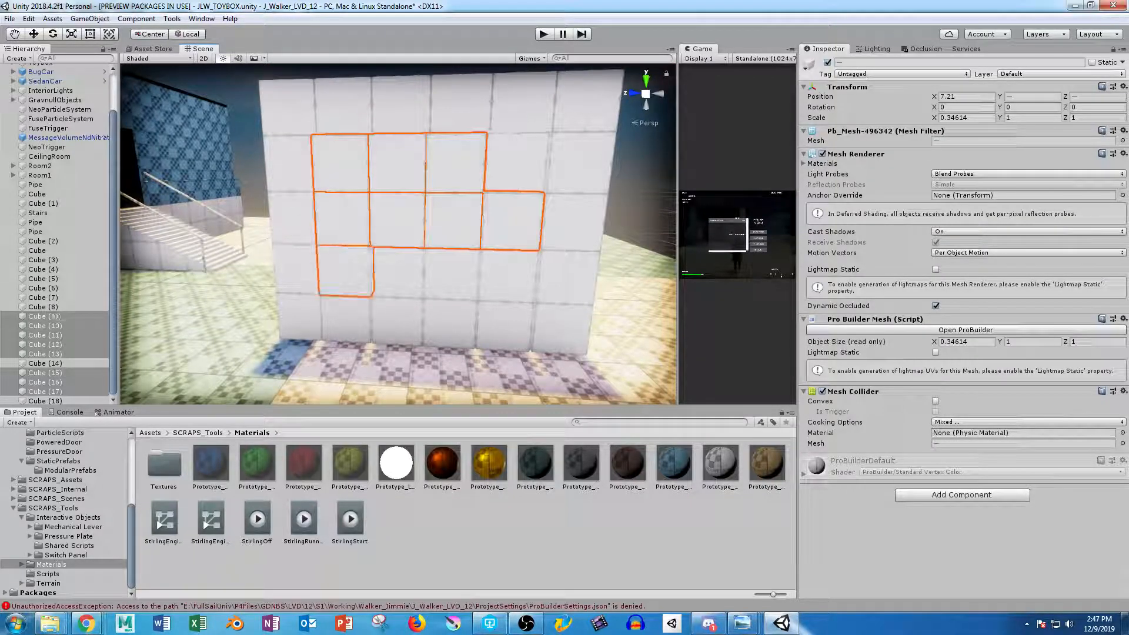
pyautogui.keyDown('shift'); pyautogui.click(346, 320); pyautogui.keyUp('shift')
pyautogui.keyDown('shift'); pyautogui.click(397, 317); pyautogui.keyUp('shift')
pyautogui.keyDown('shift'); pyautogui.click(398, 273); pyautogui.keyUp('shift')
pyautogui.keyDown('shift'); pyautogui.click(453, 273); pyautogui.keyUp('shift')
pyautogui.keyDown('shift'); pyautogui.click(450, 320); pyautogui.keyUp('shift')
pyautogui.keyDown('shift'); pyautogui.click(504, 322); pyautogui.keyUp('shift')
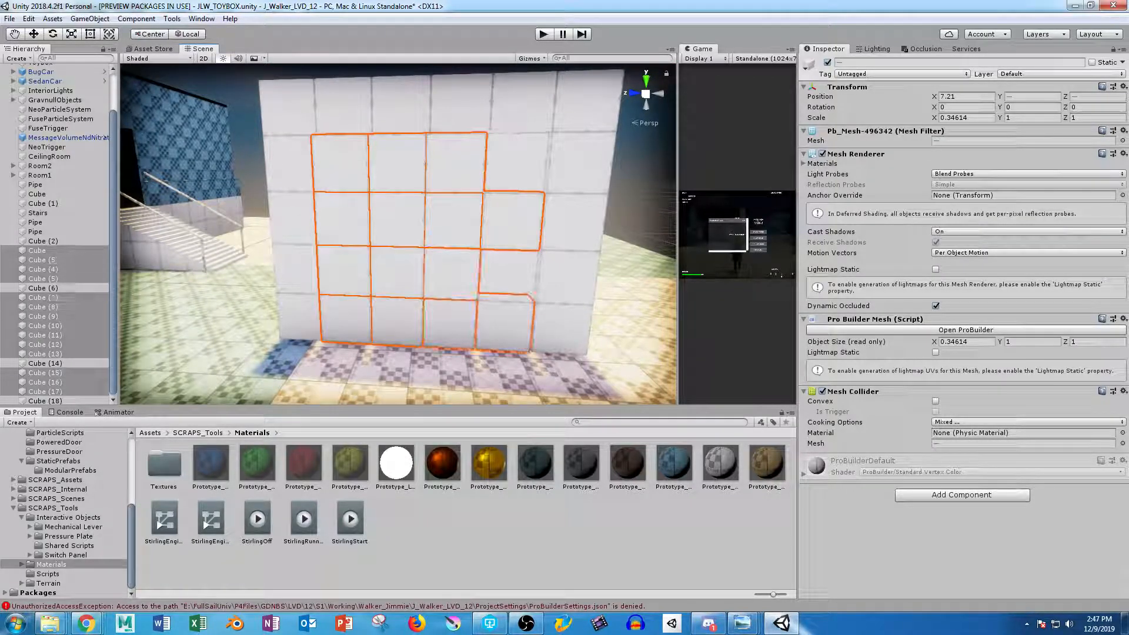
pyautogui.keyDown('shift'); pyautogui.click(507, 273); pyautogui.keyUp('shift')
pyautogui.keyDown('shift'); pyautogui.click(515, 163); pyautogui.keyUp('shift')
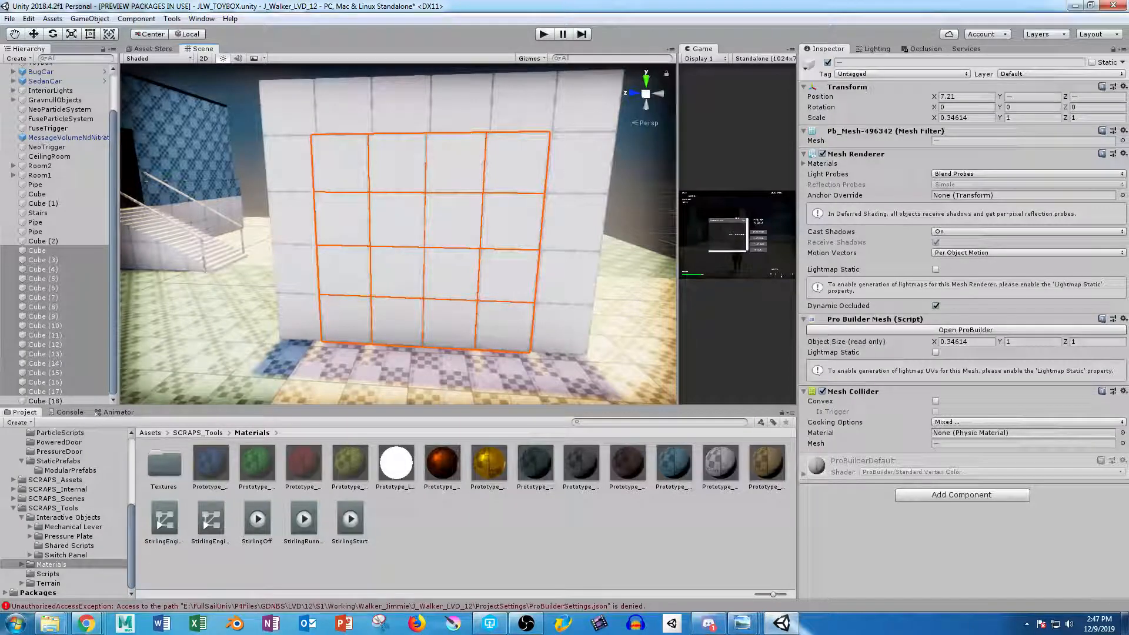
pyautogui.click(936, 401)
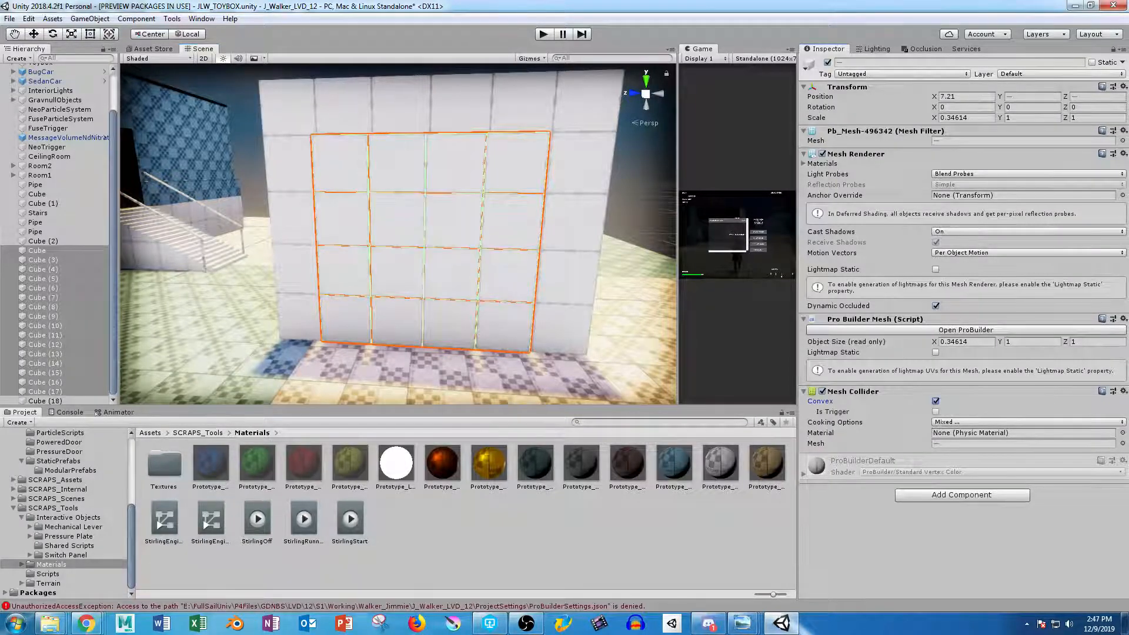
# - Add a Rigidbody component to the sixteen selected cubes and set its mass to 10
pyautogui.click(960, 495)
pyautogui.write('rigidbody')
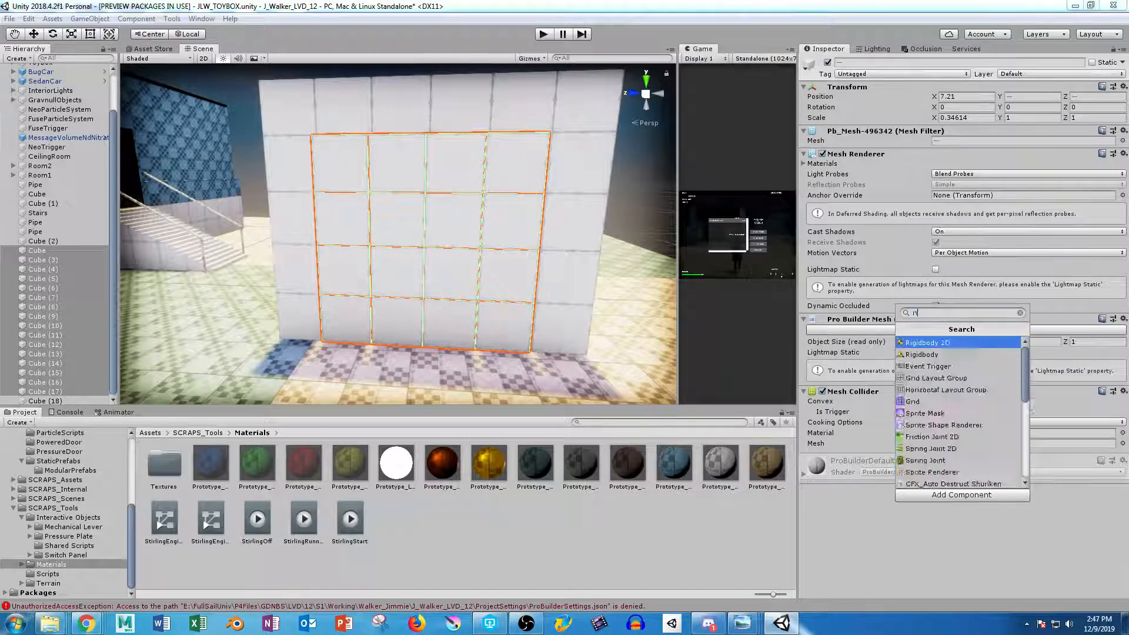
pyautogui.press('Return')
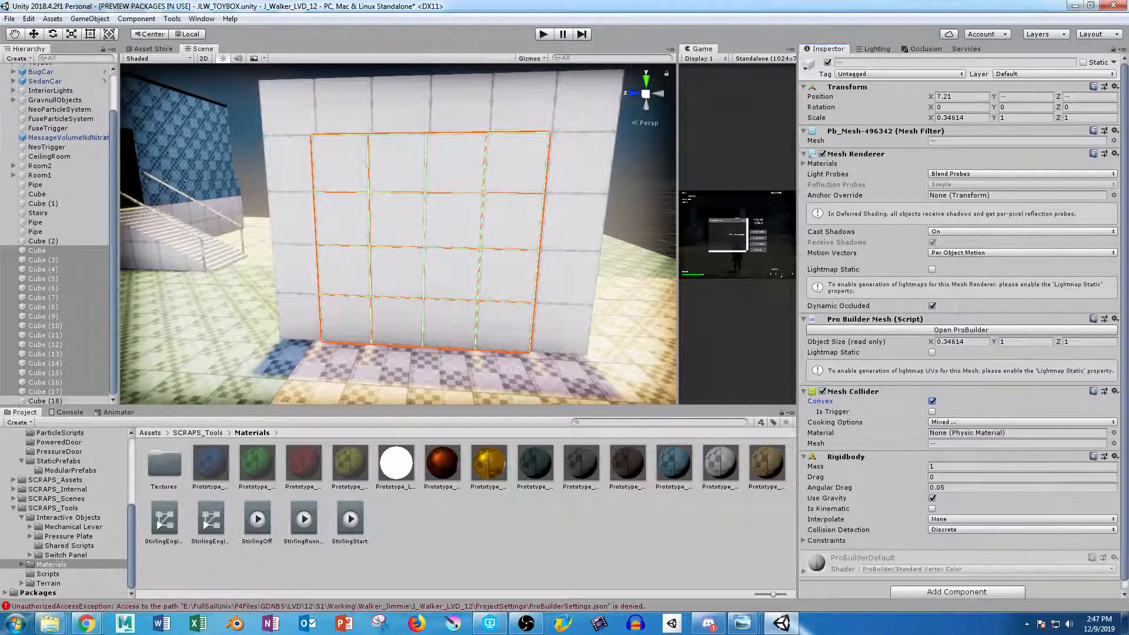
pyautogui.click(932, 466)
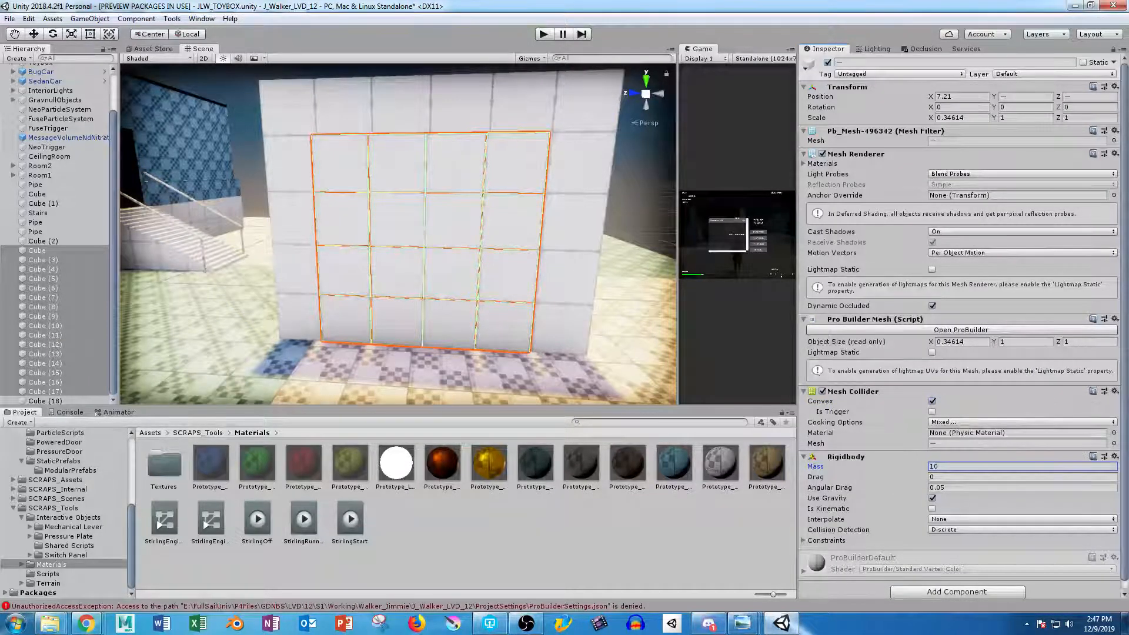
# - Move the orange Gravnull cube into the open area at X -13.77, Z 0.94 and set its Rigidbody mass to 100
pyautogui.press('s')
pyautogui.moveTo(397, 233); pyautogui.dragTo(265, 258, button='right')
pyautogui.press('d')
pyautogui.click(228, 266)
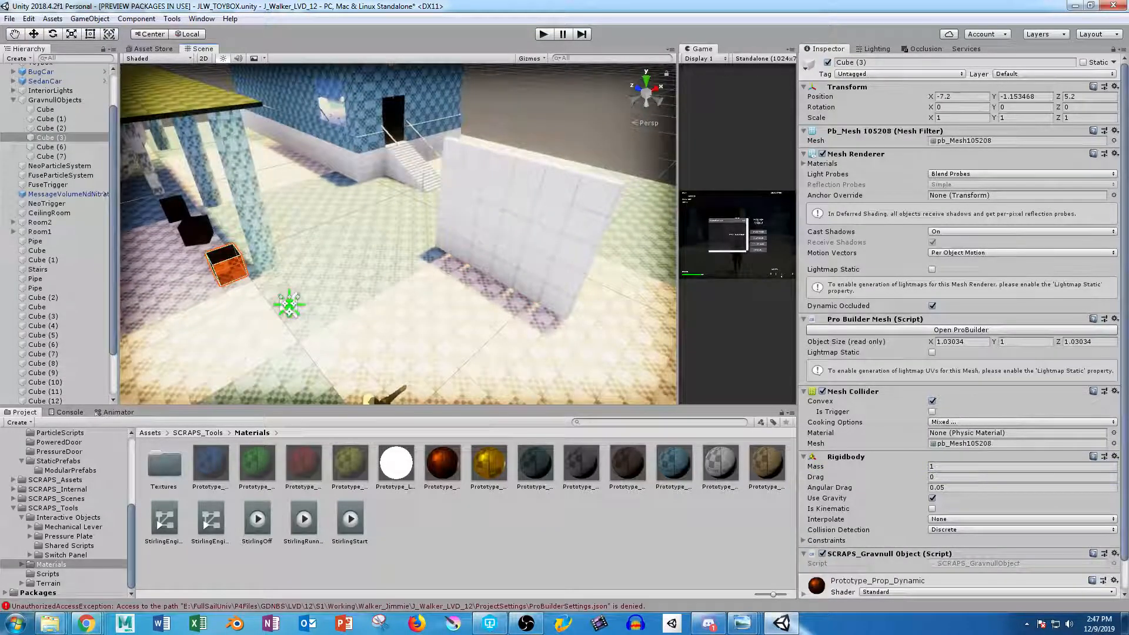
pyautogui.press('w')
pyautogui.moveTo(226, 267); pyautogui.dragTo(420, 304)
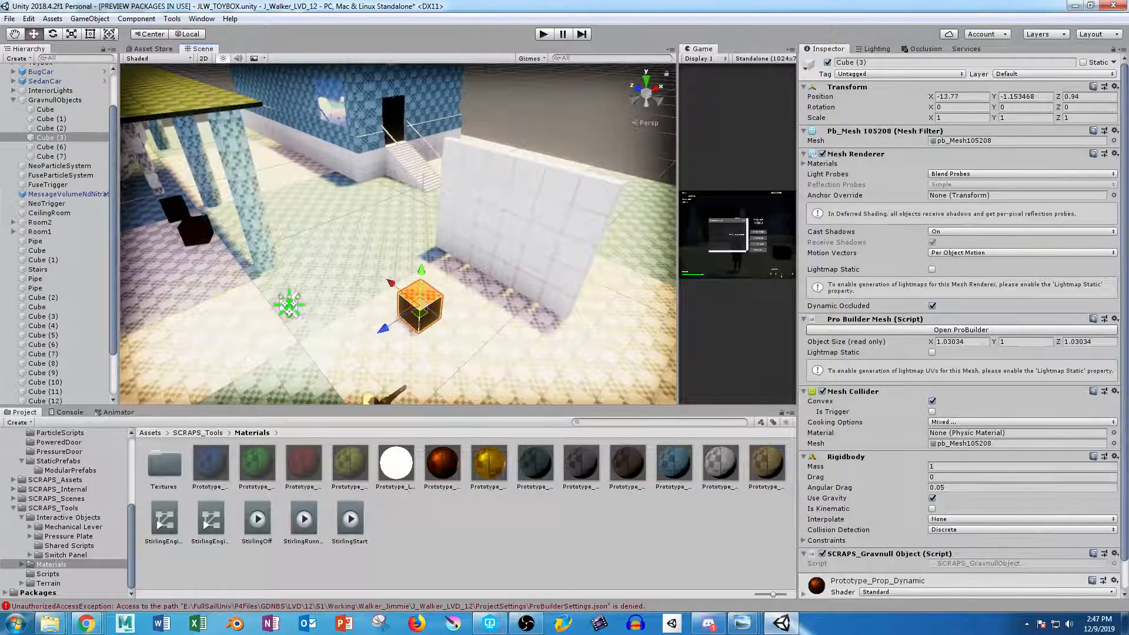
pyautogui.click(1020, 466)
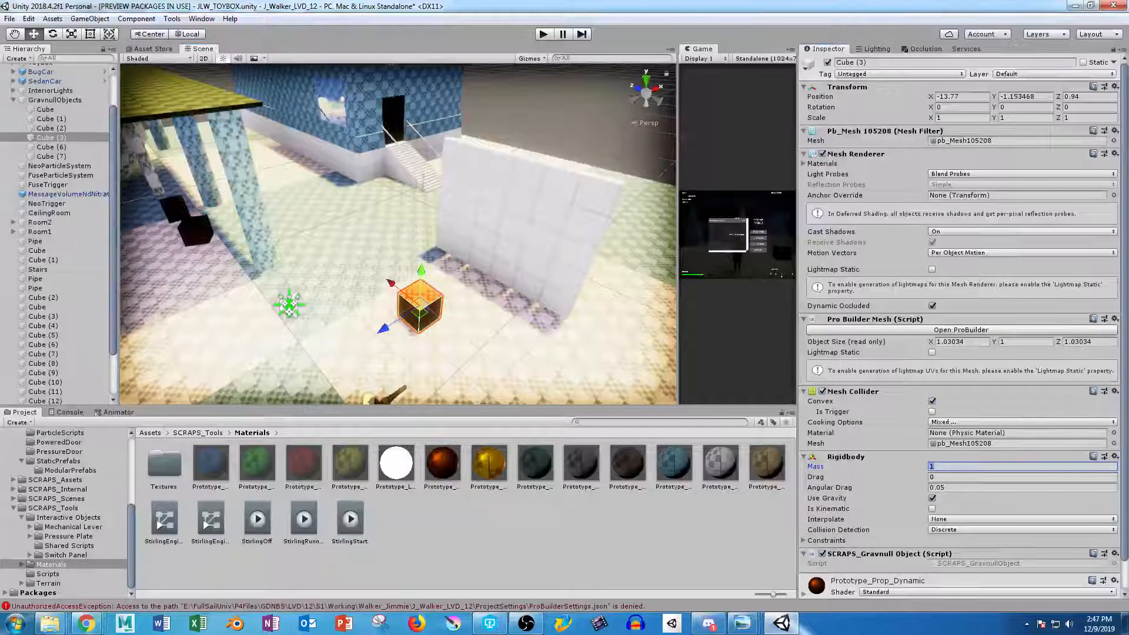
pyautogui.write('100')
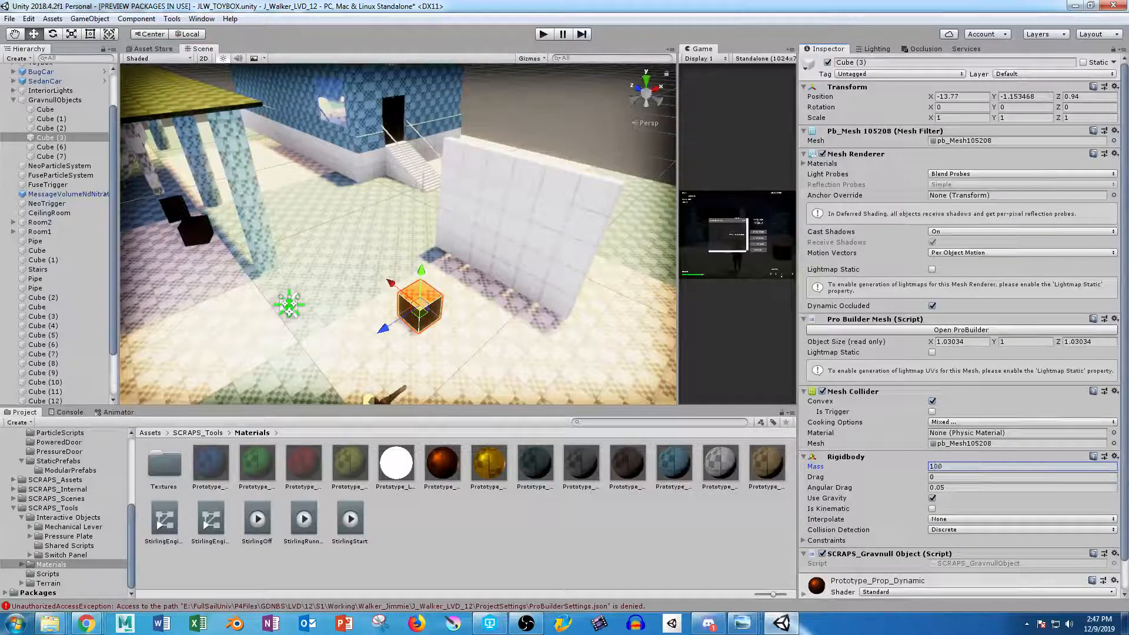
# - Enlarge the game view, play-test the heavy cube against the breakable wall, and stop play mode
pyautogui.moveTo(678, 235); pyautogui.dragTo(384, 236)
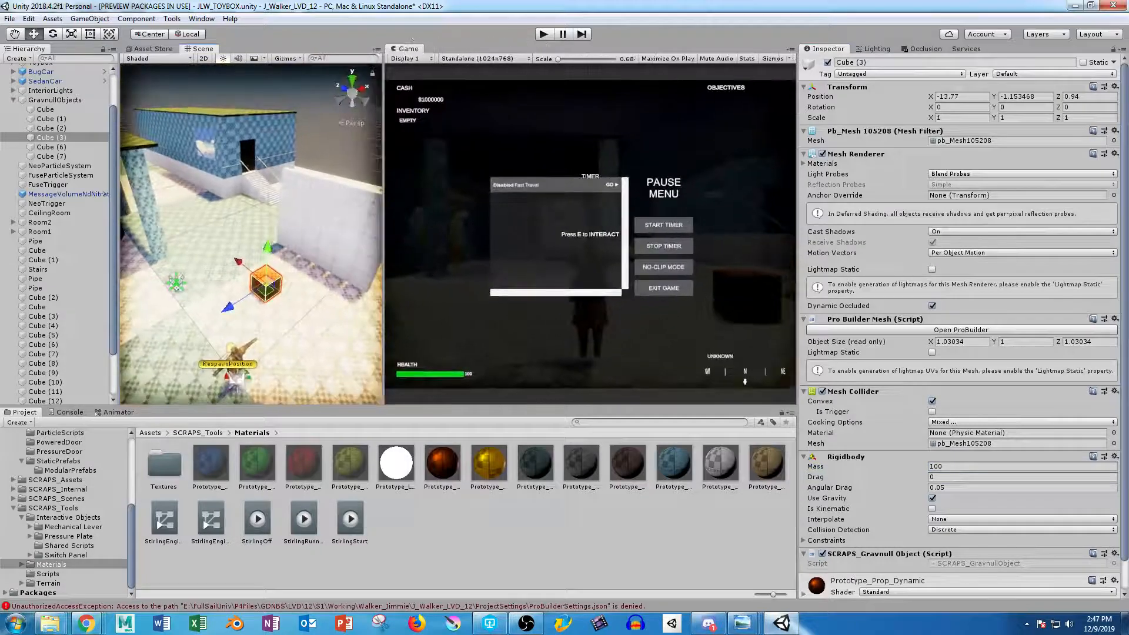
pyautogui.click(544, 34)
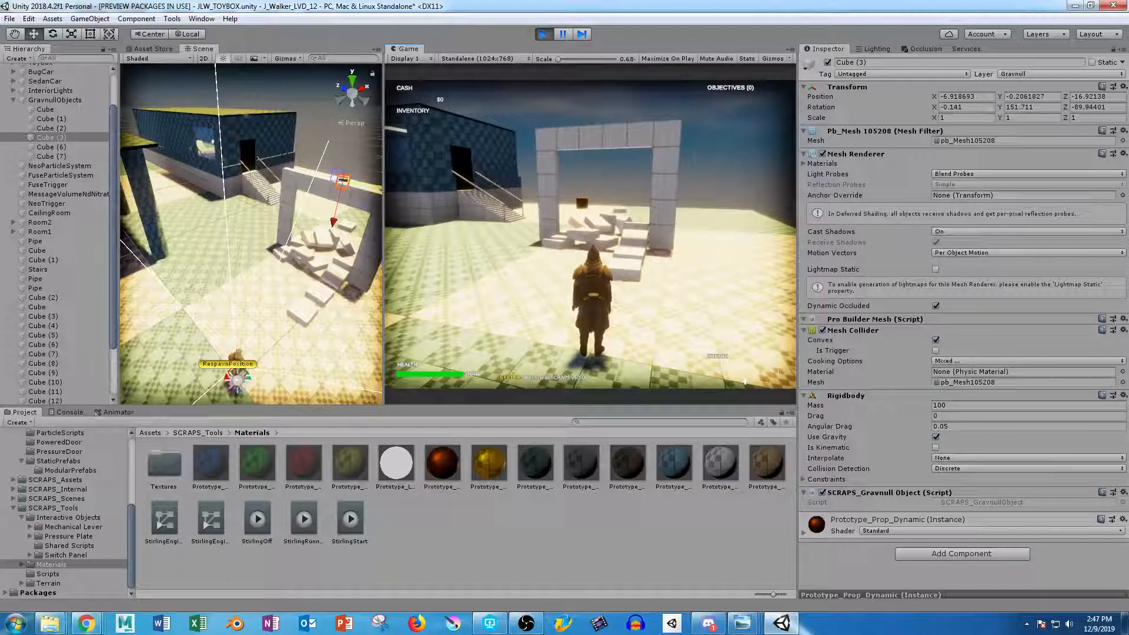
pyautogui.press('Escape')
pyautogui.hotkey('ctrl', 'p')
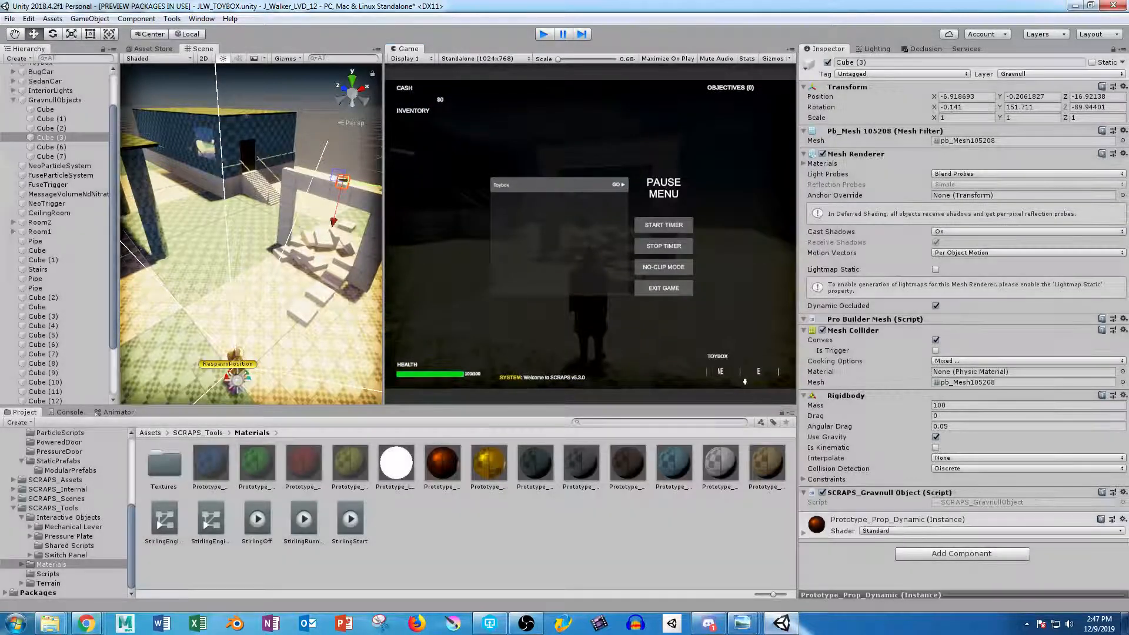
# - Set the Gravnull cube's Rigidbody drag to 1 and play-test the breakable wall again
pyautogui.click(935, 476)
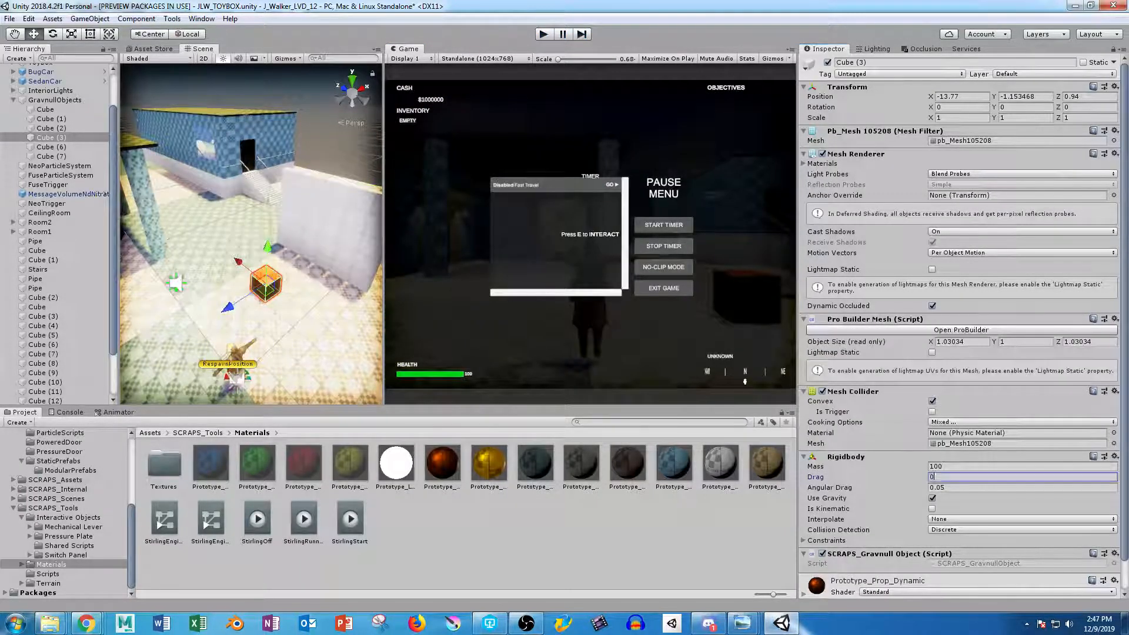
pyautogui.write('1')
pyautogui.hotkey('ctrl', 'p')
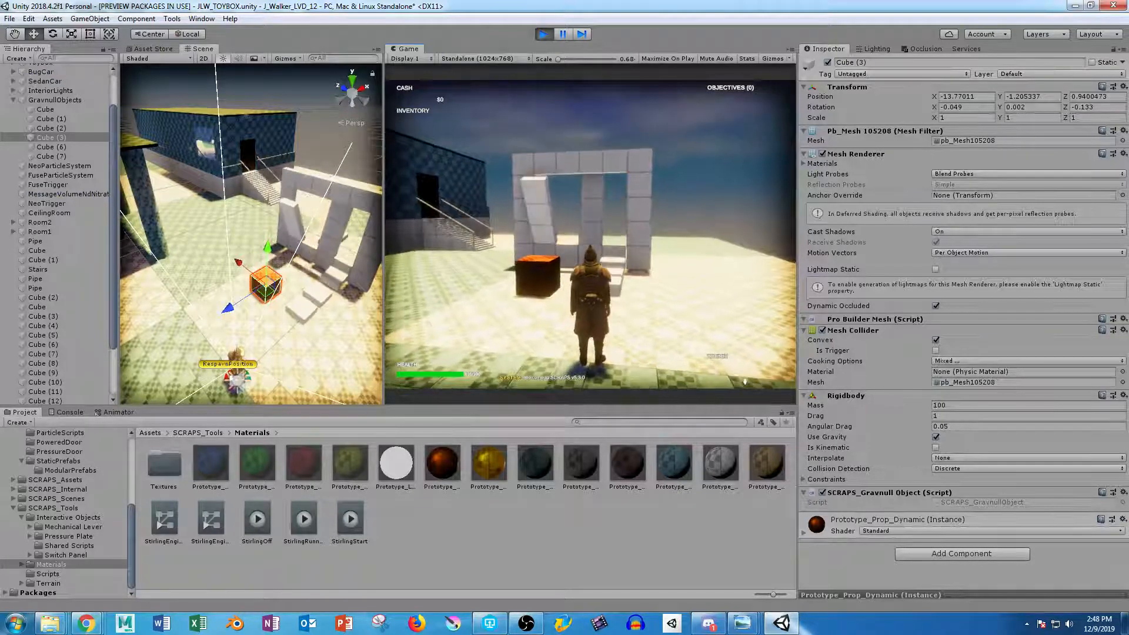
pyautogui.press('Escape')
pyautogui.hotkey('ctrl', 'p')
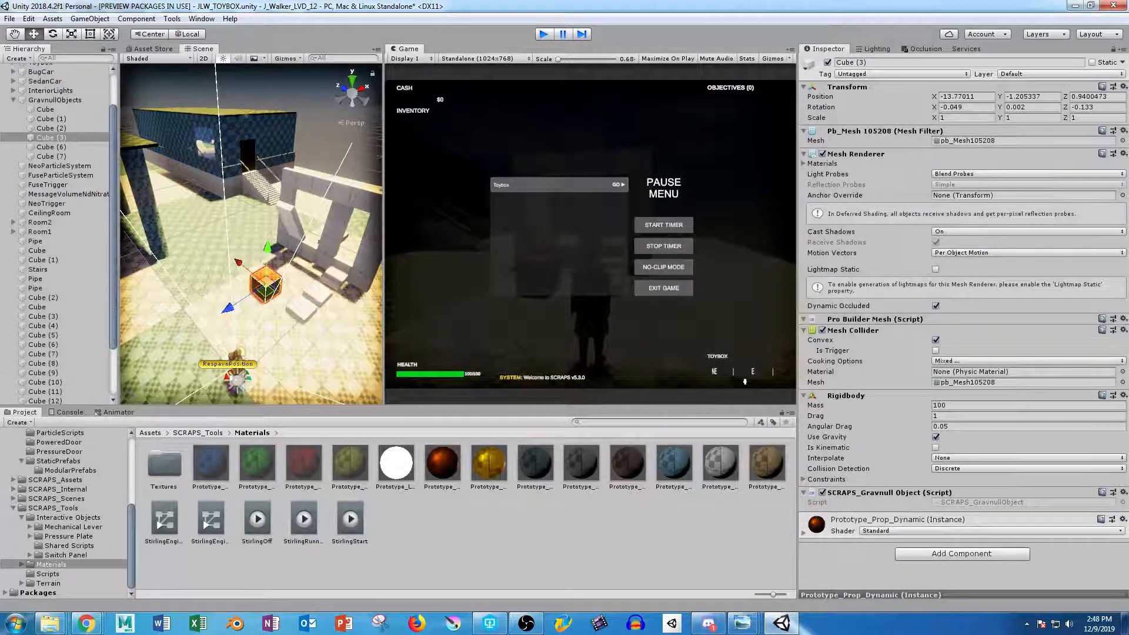
# - Enlarge the scene view and thicken the sixteen breakable wall cubes together by scaling them along X to about 0.72
pyautogui.moveTo(383, 229); pyautogui.dragTo(574, 230)
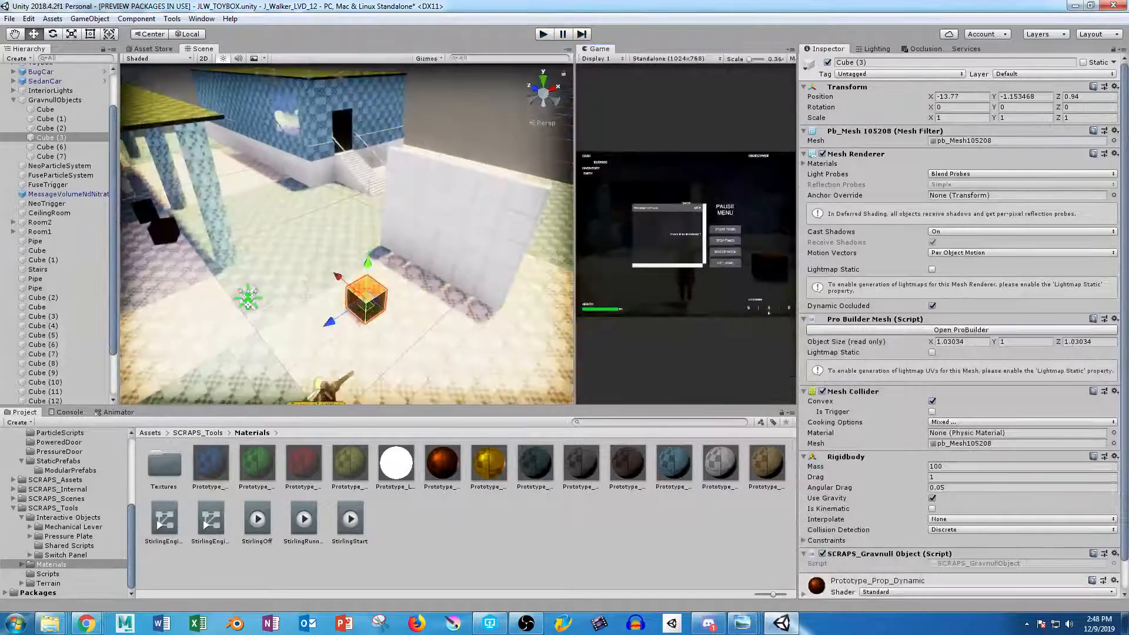
pyautogui.click(434, 196)
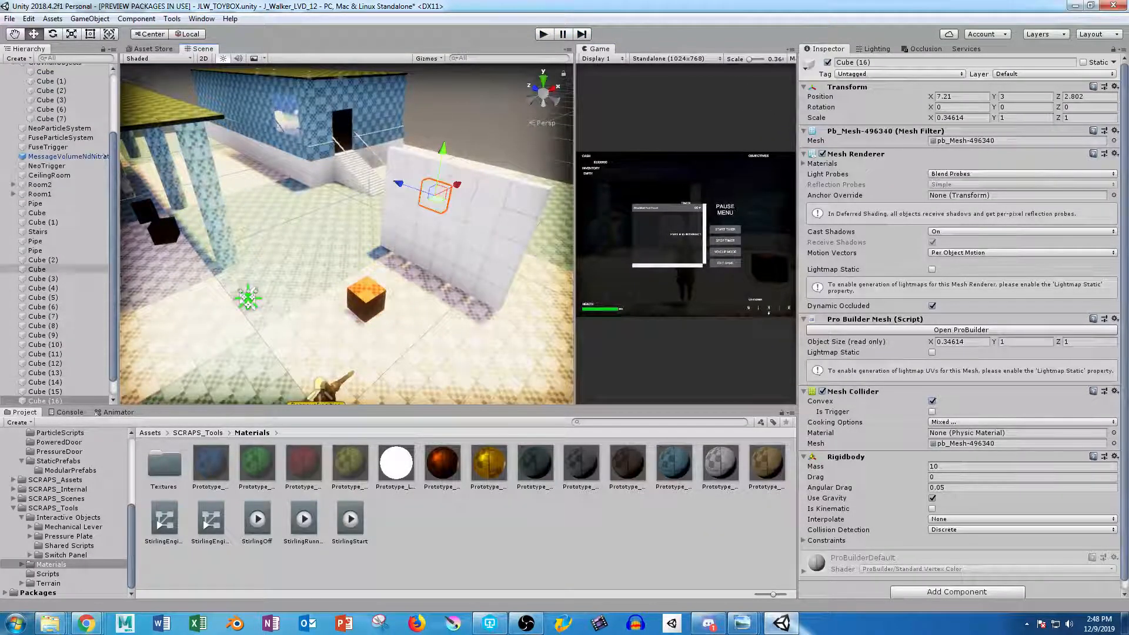
pyautogui.click(58, 279)
pyautogui.scroll(-1, 59, 288)
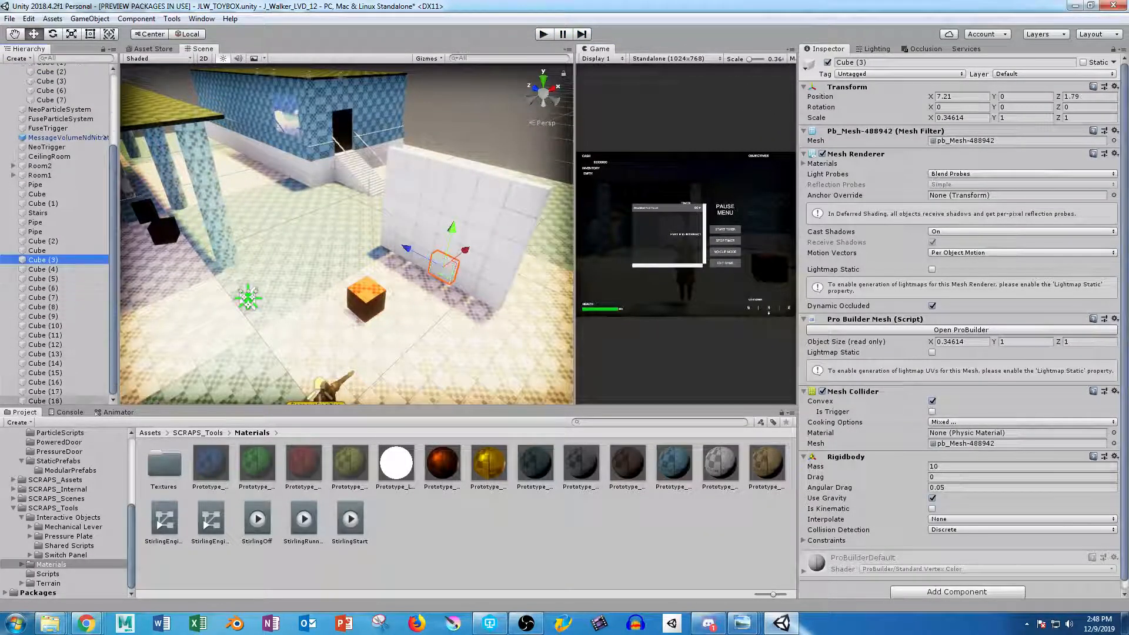
pyautogui.keyDown('shift'); pyautogui.click(59, 400); pyautogui.keyUp('shift')
pyautogui.keyDown('shift'); pyautogui.click(463, 283); pyautogui.keyUp('shift')
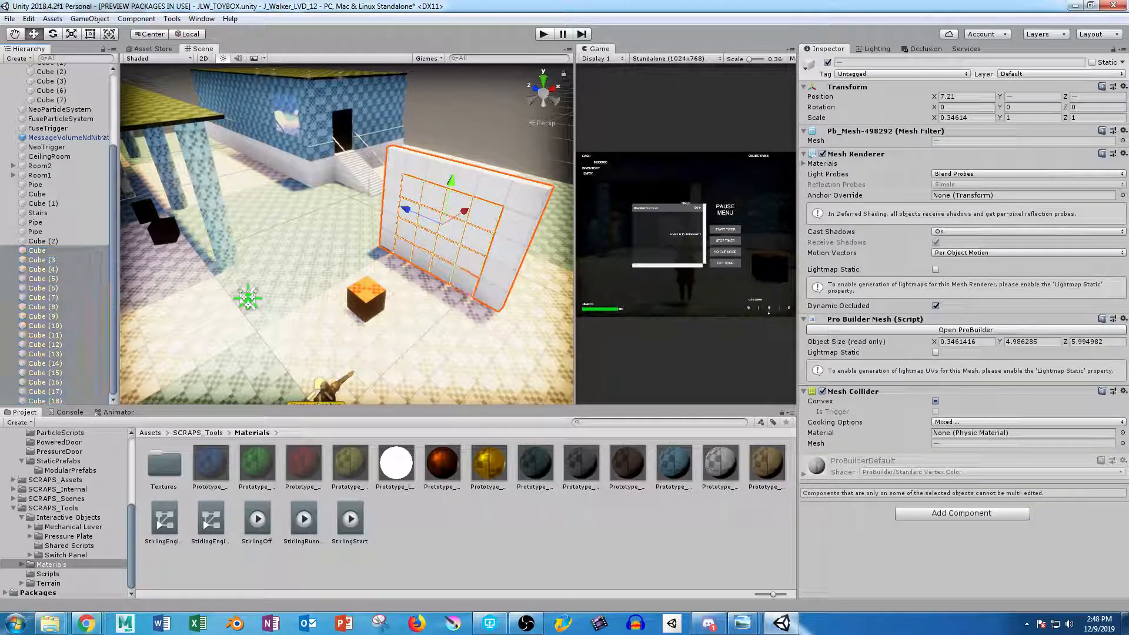
pyautogui.hotkey('ctrl', 'z')
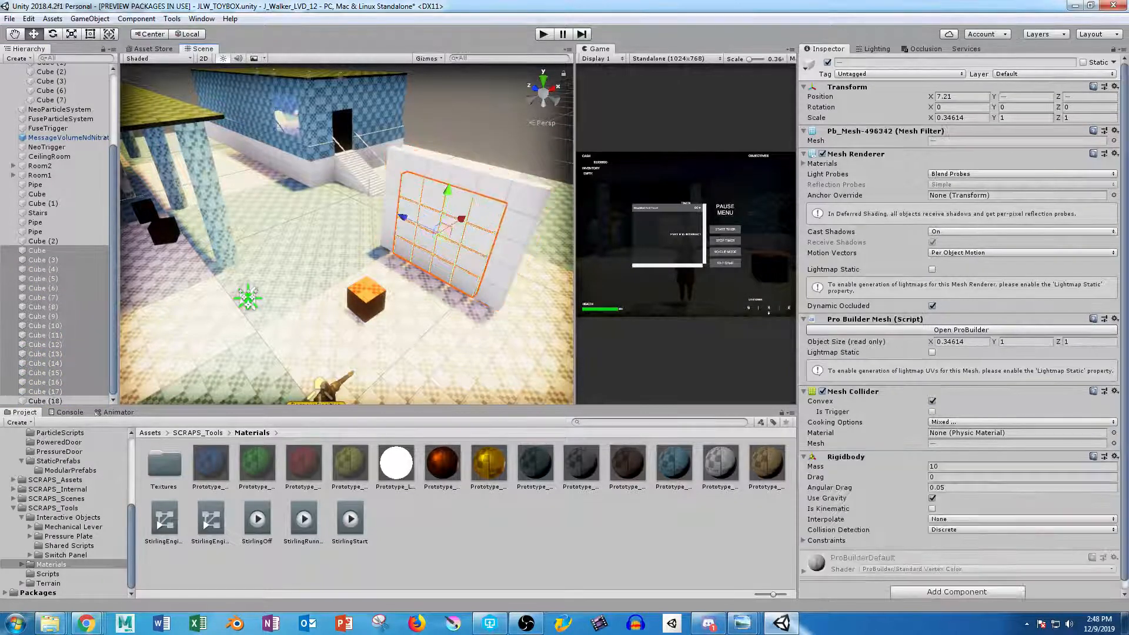
pyautogui.keyDown('alt'); pyautogui.moveTo(411, 235); pyautogui.dragTo(259, 253); pyautogui.keyUp('alt')
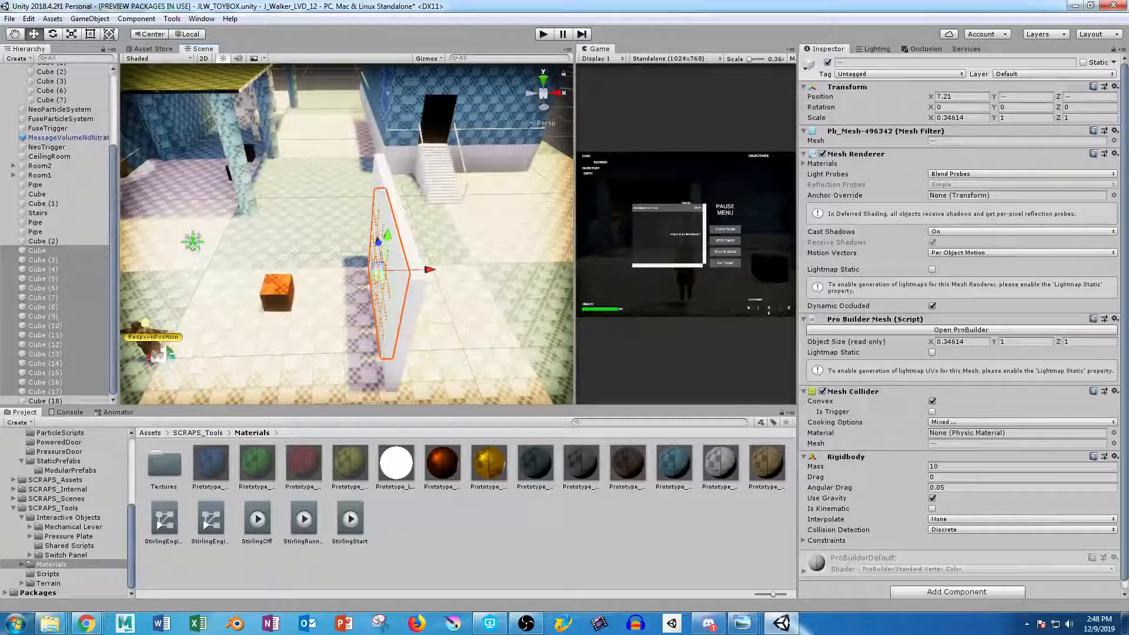
pyautogui.moveTo(429, 269); pyautogui.dragTo(429, 269)
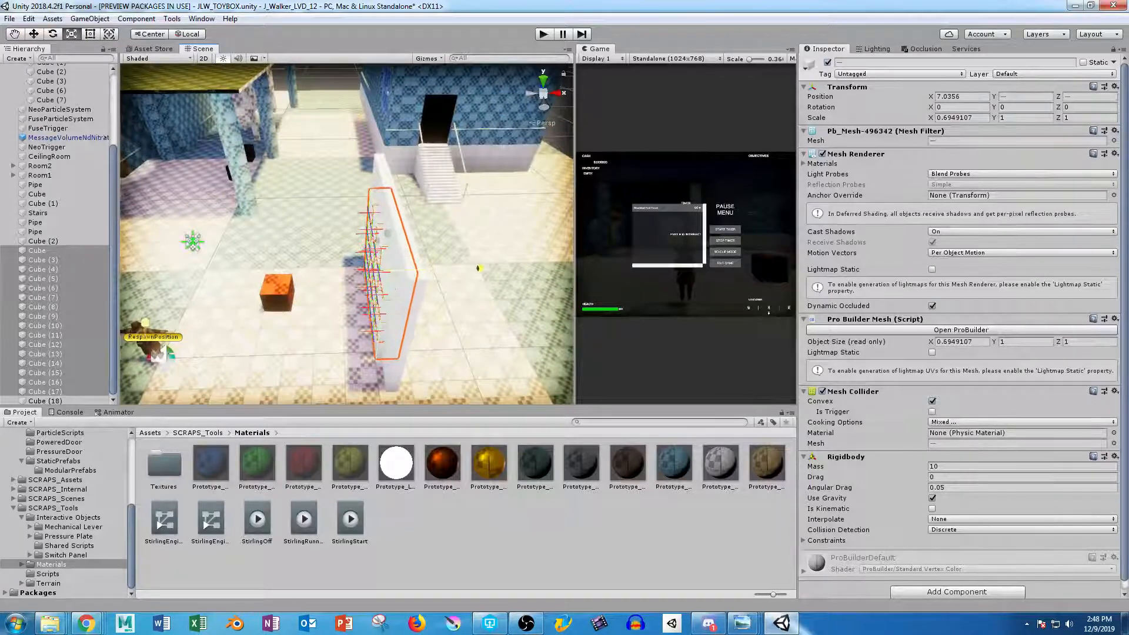
# - Start play mode and walk and jump the character around the thickened wall and the orange Gravnull cube
pyautogui.hotkey('ctrl', 'p')
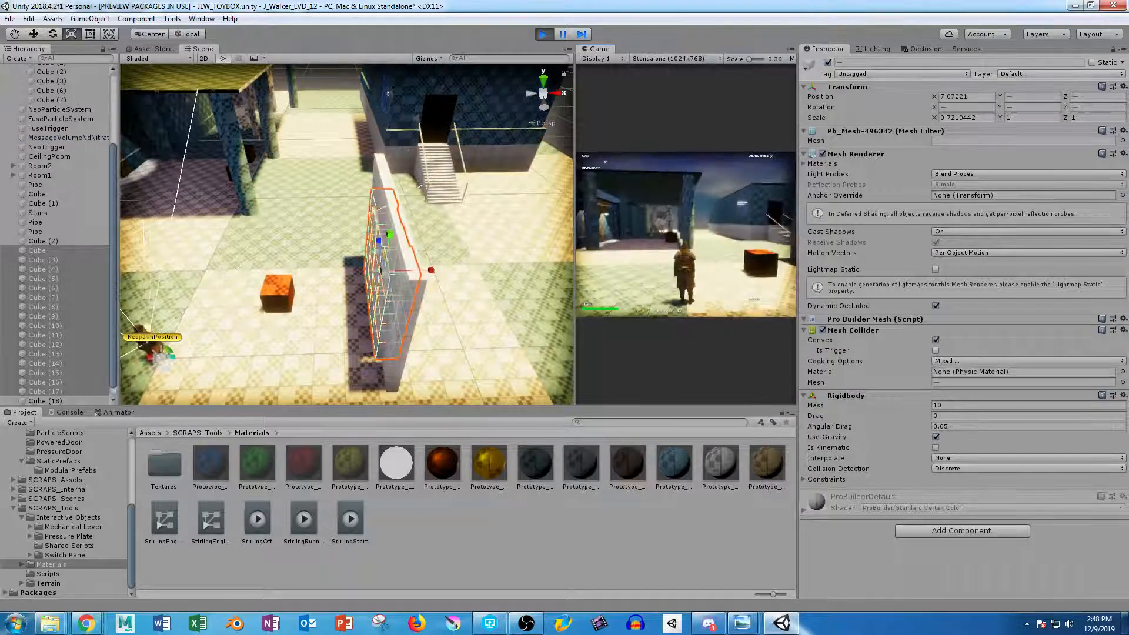
pyautogui.press('w')
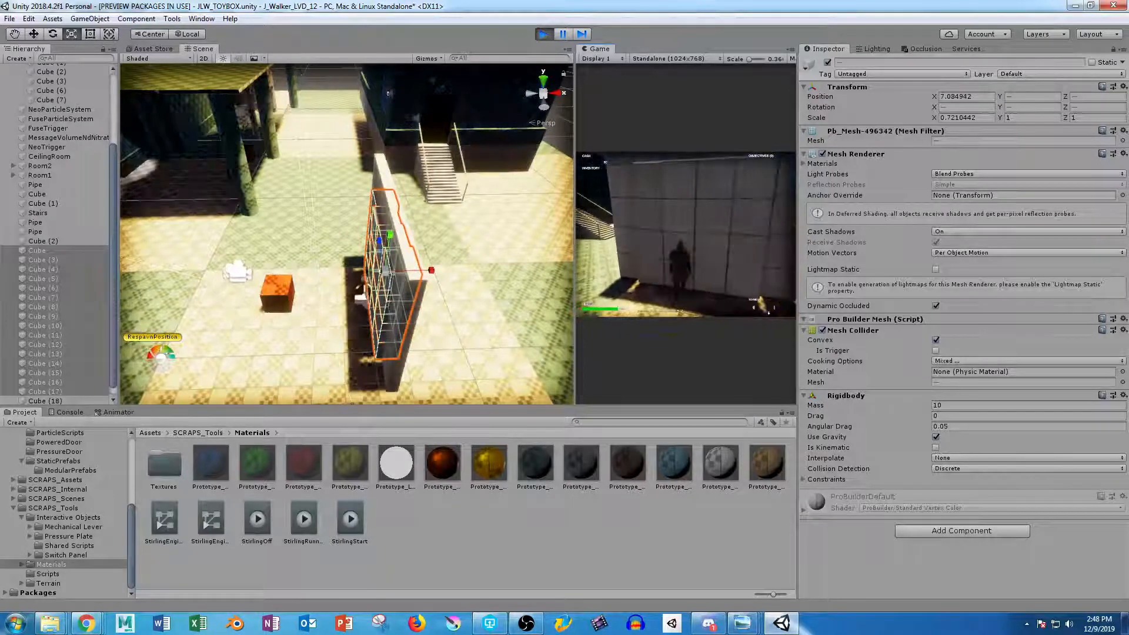
pyautogui.press('space')
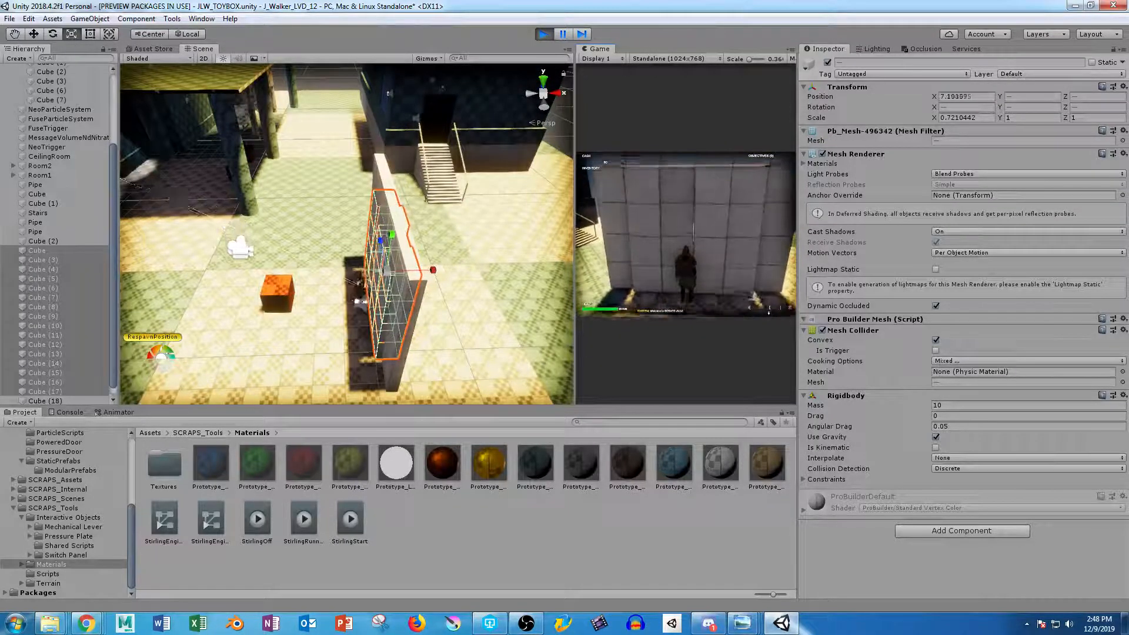
pyautogui.press('w')
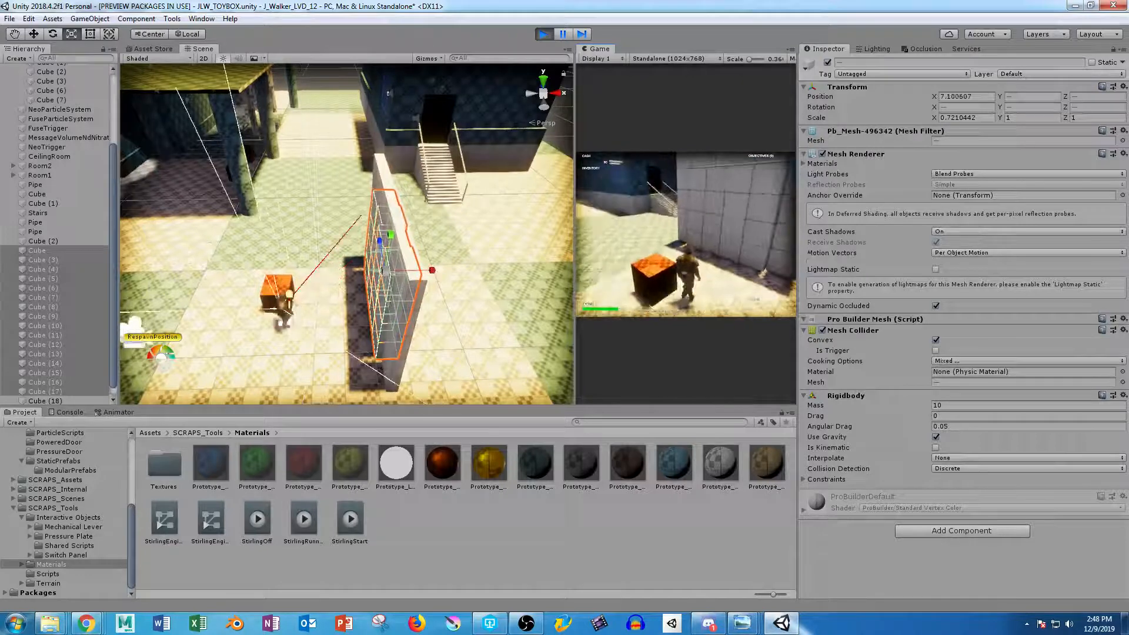
pyautogui.press('s')
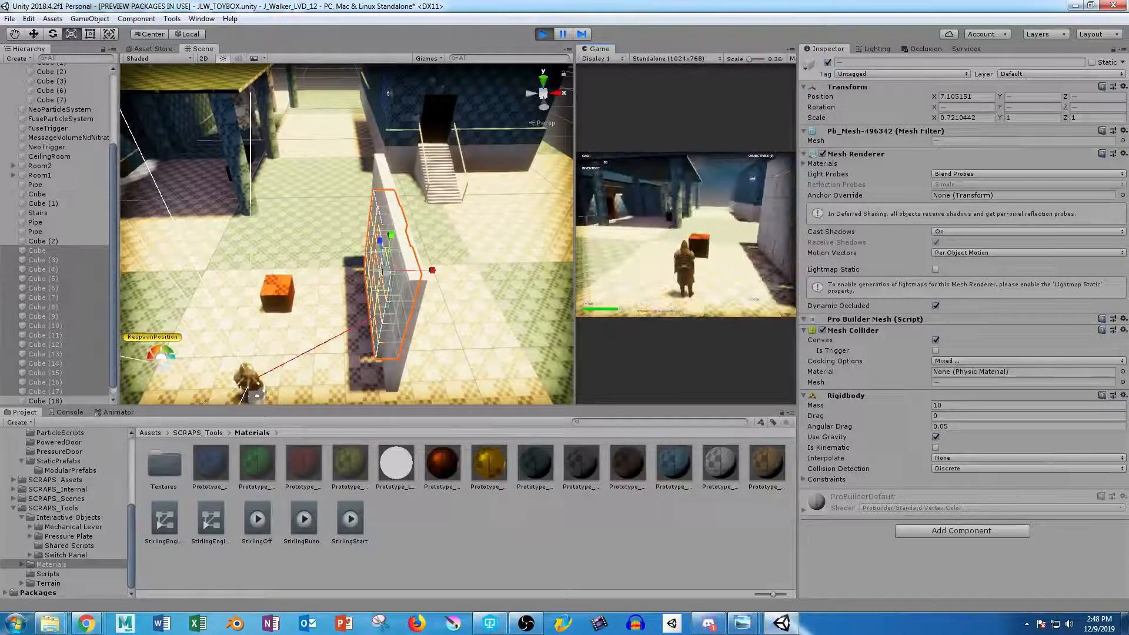
# - Grab the orange Gravnull cube in the game and ram it into the thickened wall to test how it breaks
pyautogui.press('e')
pyautogui.press('w')
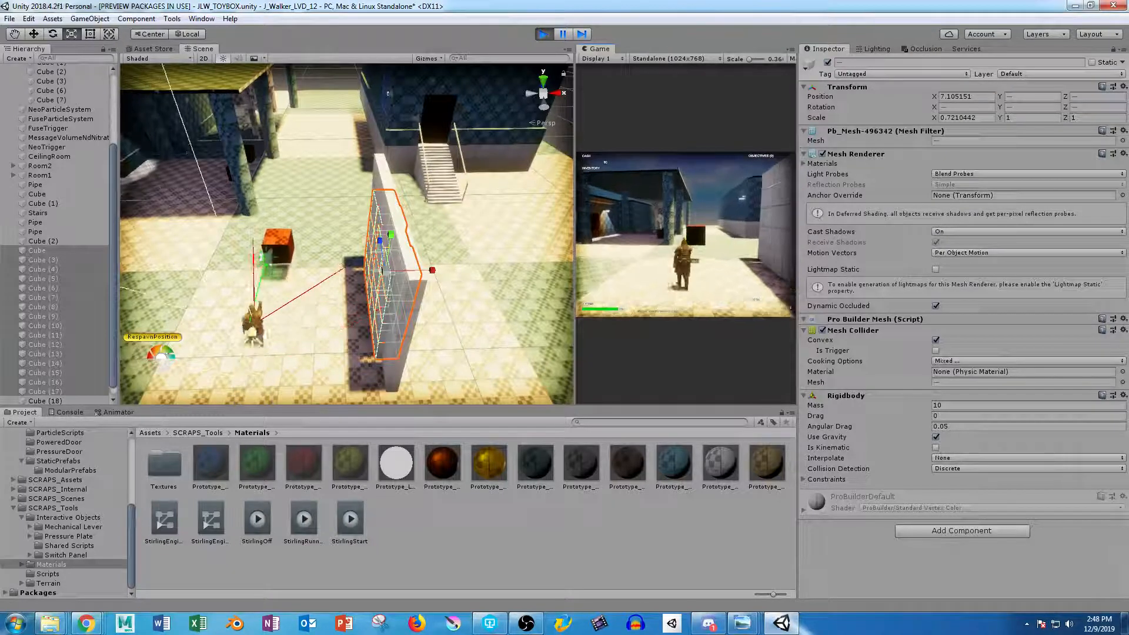
pyautogui.press('s')
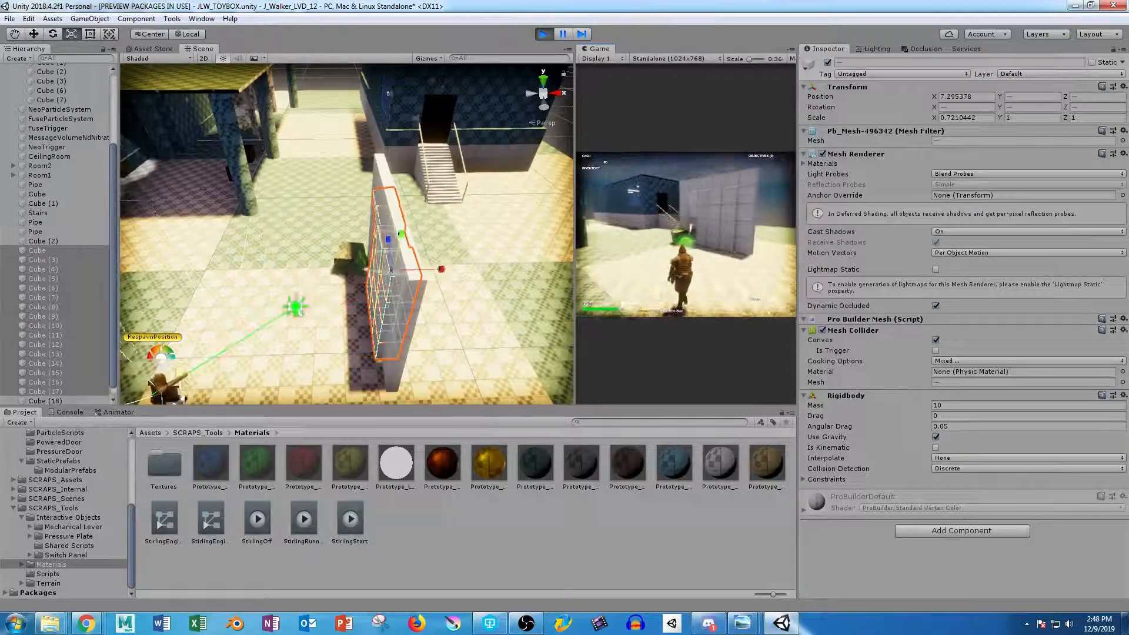
pyautogui.press('w')
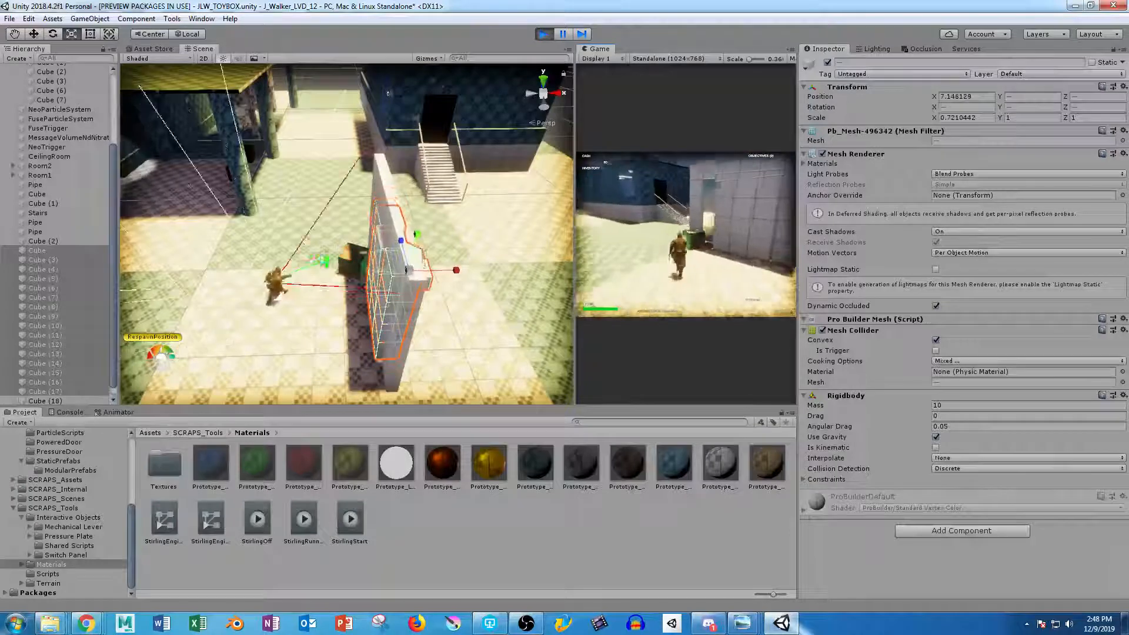
pyautogui.press('e')
pyautogui.press('s')
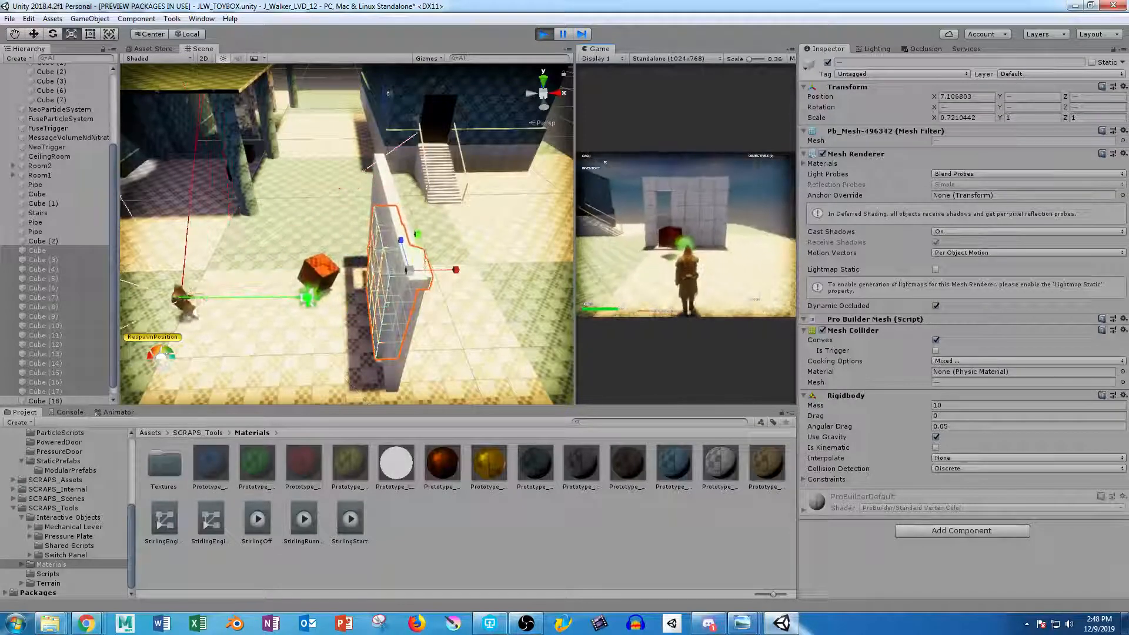